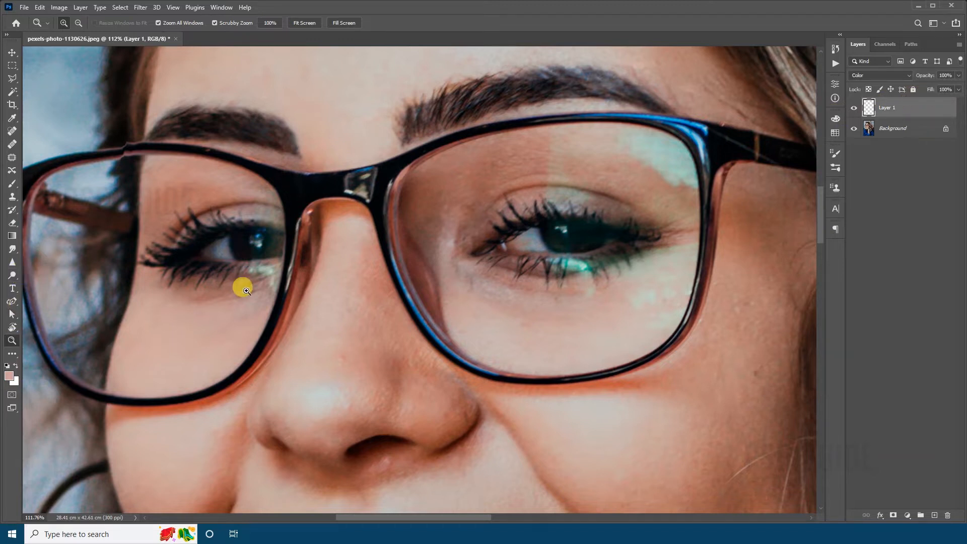
Sample the skin tone below the photo's left-hand eye and paint it over the green reflection under that eye on Layer 1.
{"action": "key", "text": "i"}
{"action": "key", "text": "alt+i"}
{"action": "left_click", "coordinate": [13, 116]}
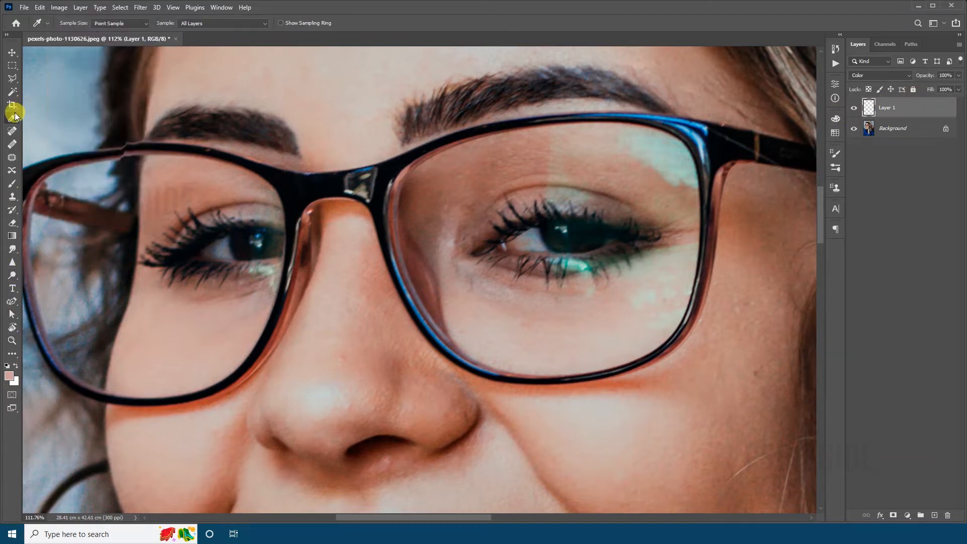
{"action": "right_click", "coordinate": [13, 117]}
{"action": "left_click", "coordinate": [37, 116]}
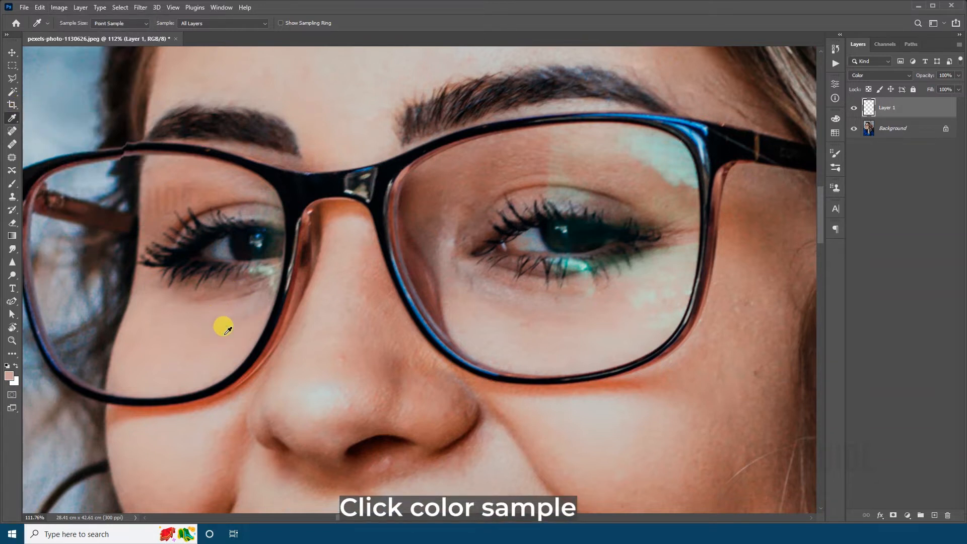
{"action": "key", "text": "z"}
{"action": "key", "text": "b"}
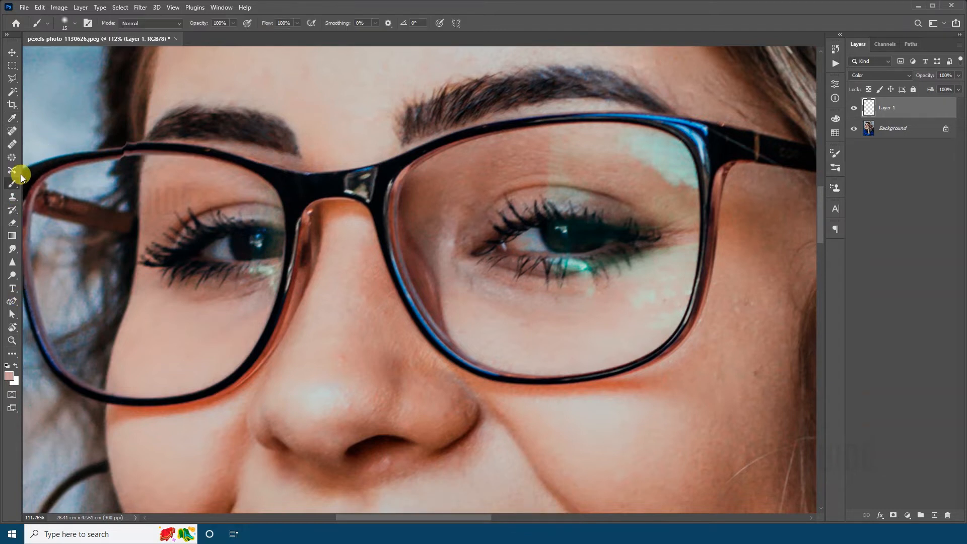
{"action": "right_click", "coordinate": [15, 187]}
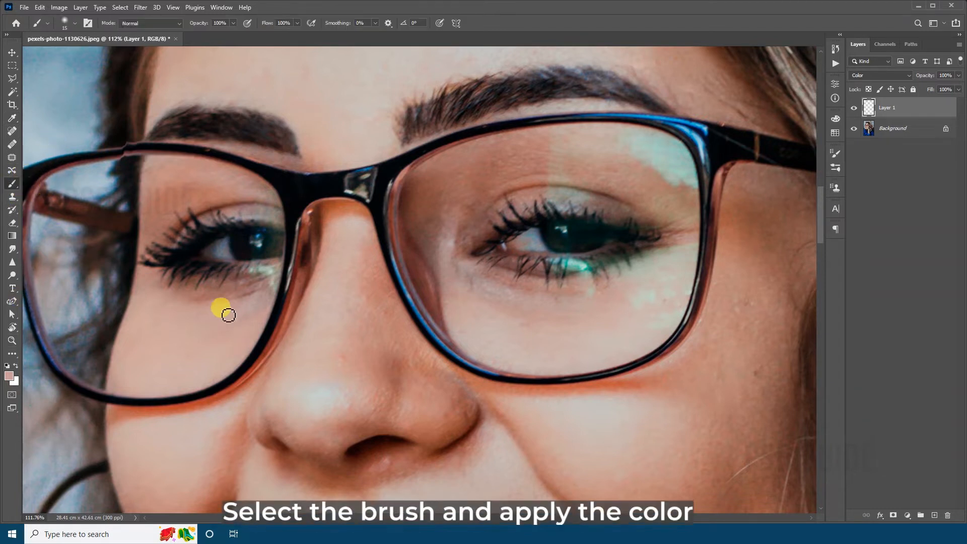
{"action": "key", "text": "z"}
{"action": "left_click_drag", "start_coordinate": [205, 291], "coordinate": [297, 291]}
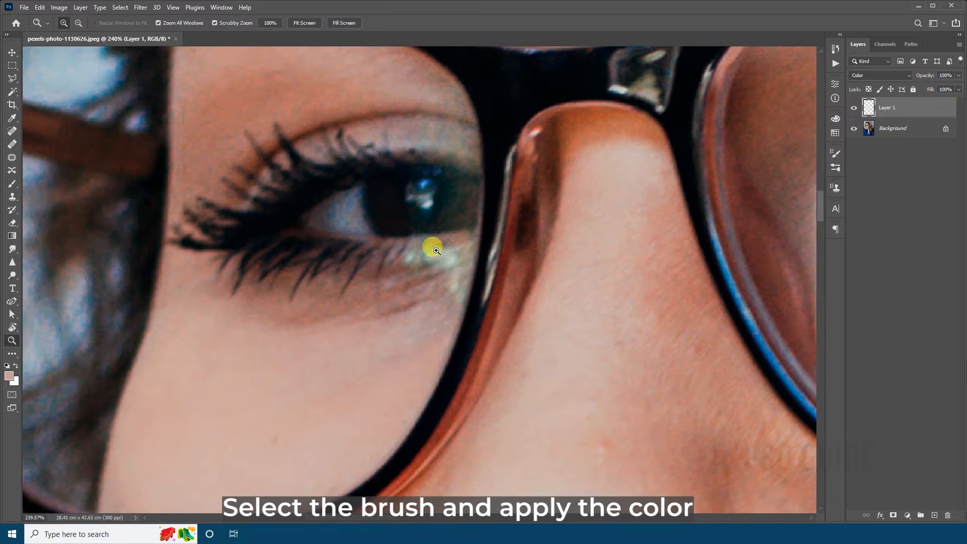
{"action": "key", "text": "b"}
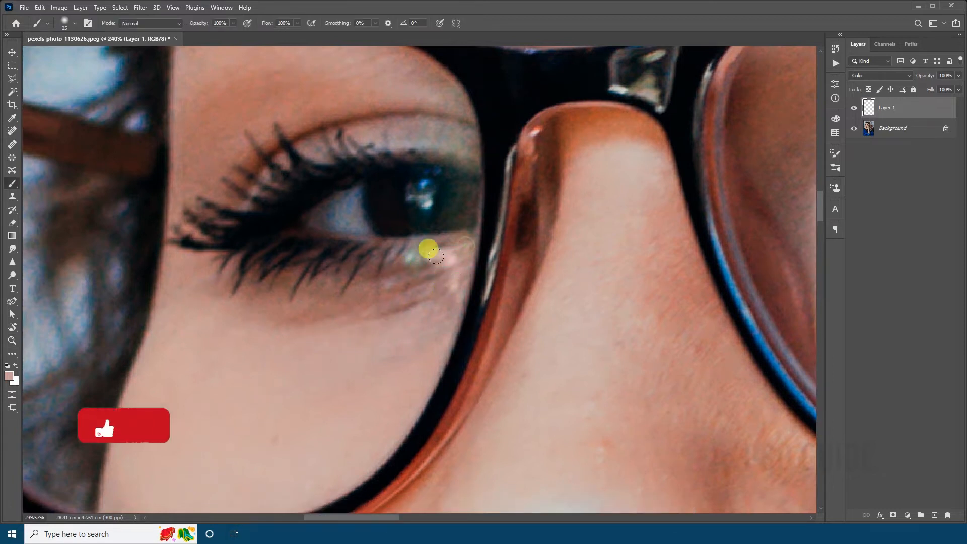
Paint a warmer orange-brown skin tone over the upper eyelid of the left-hand eye, around the lashes.
{"action": "scroll", "coordinate": [439, 255], "scroll_direction": "up", "scroll_amount": 3}
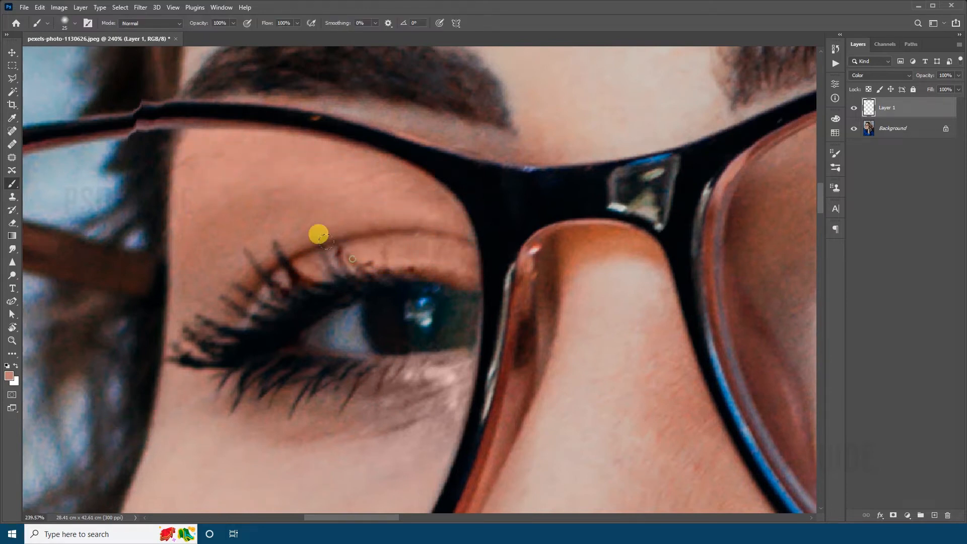
{"action": "mouse_move", "coordinate": [326, 242]}
{"action": "left_mouse_down"}
{"action": "mouse_move", "coordinate": [299, 265]}
{"action": "mouse_move", "coordinate": [331, 283]}
{"action": "mouse_move", "coordinate": [280, 281]}
{"action": "mouse_move", "coordinate": [250, 329]}
{"action": "left_mouse_up"}
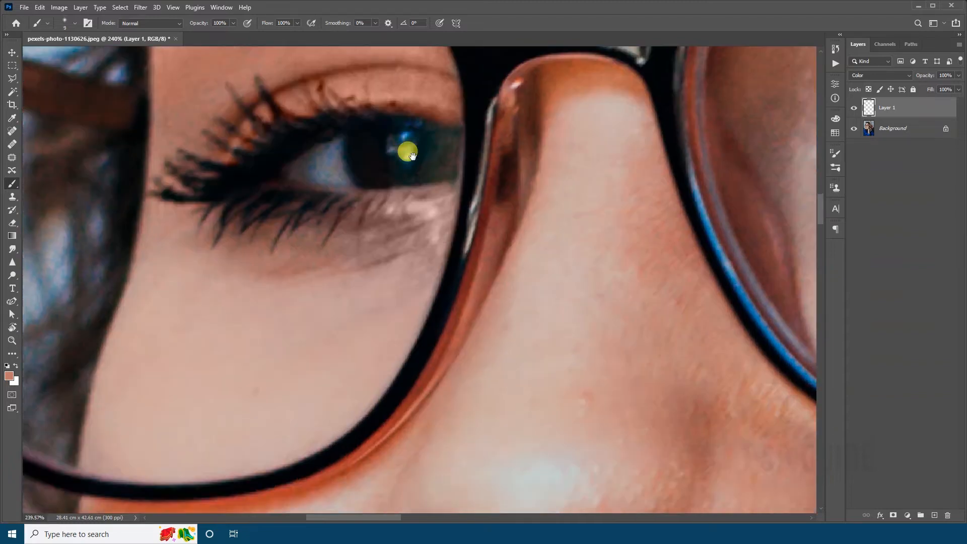
{"action": "left_click_drag", "start_coordinate": [412, 156], "coordinate": [391, 217]}
Sample the light skin tone inside the right-hand lens and paint over the green reflections below that eye, enlarging the brush to 40.
{"action": "left_click", "coordinate": [355, 409], "text": "alt"}
{"action": "key", "text": "bracketright"}
{"action": "key", "text": "bracketright"}
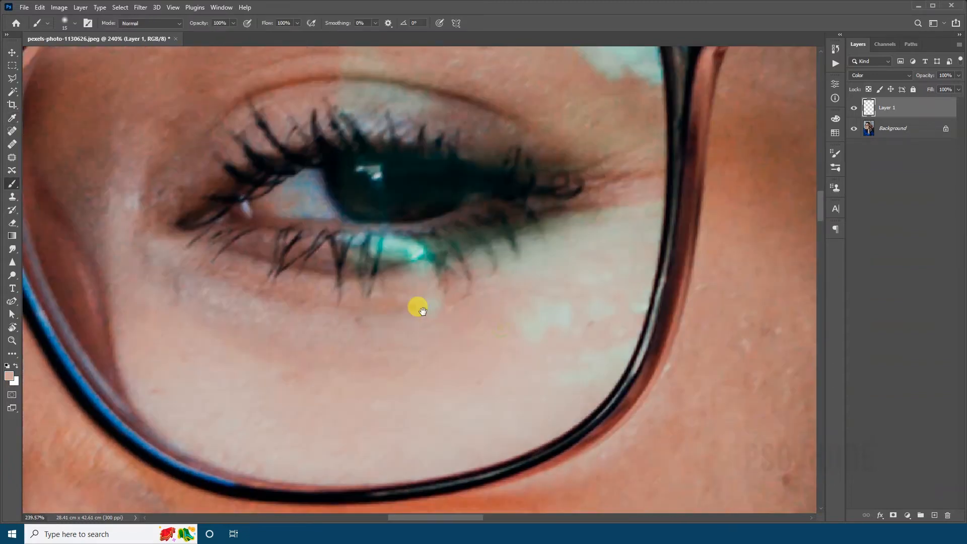
{"action": "key", "text": "i"}
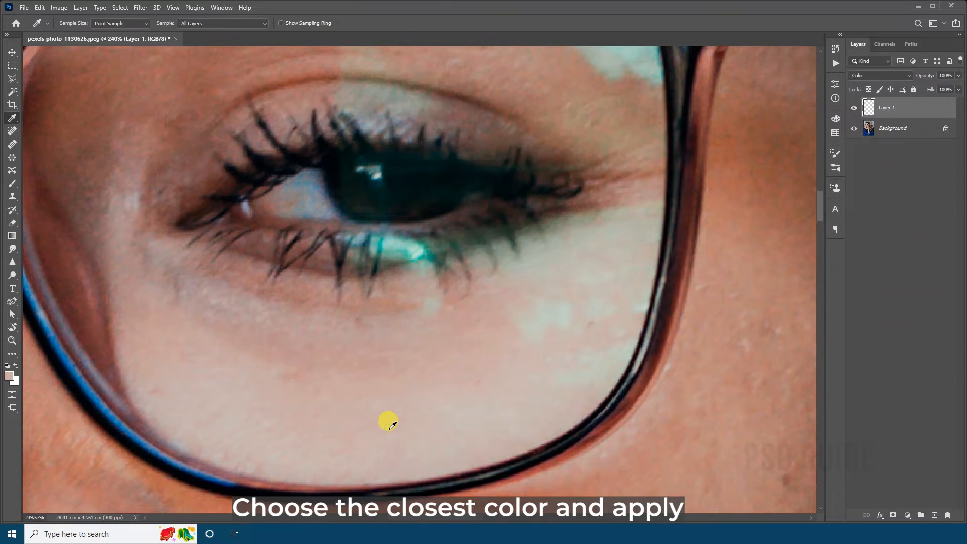
{"action": "key", "text": "b"}
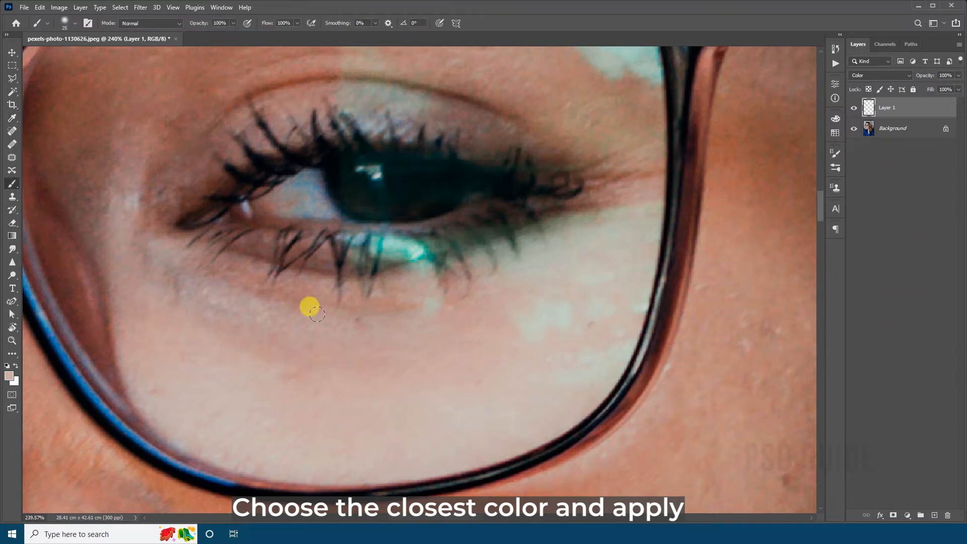
{"action": "left_click_drag", "start_coordinate": [529, 315], "coordinate": [554, 342]}
{"action": "key", "text": "ctrl+z"}
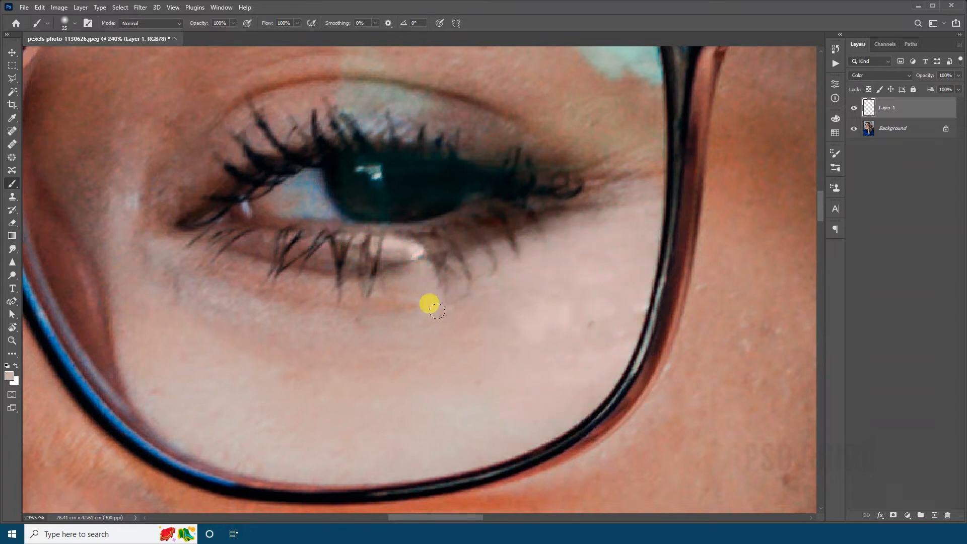
{"action": "key", "text": "bracketright"}
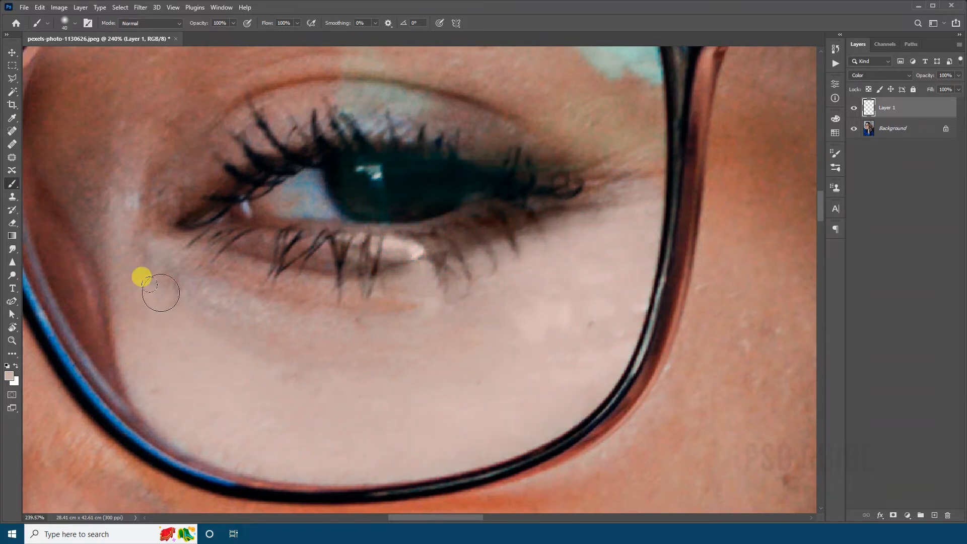
Paint a reddish-brown skin tone over the eyelid, inner corner and whole area below the eye inside the right-hand lens.
{"action": "left_click_drag", "start_coordinate": [523, 229], "coordinate": [514, 375]}
{"action": "mouse_move", "coordinate": [332, 219]}
{"action": "left_mouse_down"}
{"action": "mouse_move", "coordinate": [623, 336]}
{"action": "mouse_move", "coordinate": [237, 146]}
{"action": "mouse_move", "coordinate": [499, 113]}
{"action": "mouse_move", "coordinate": [567, 165]}
{"action": "mouse_move", "coordinate": [505, 151]}
{"action": "mouse_move", "coordinate": [637, 301]}
{"action": "left_mouse_up"}
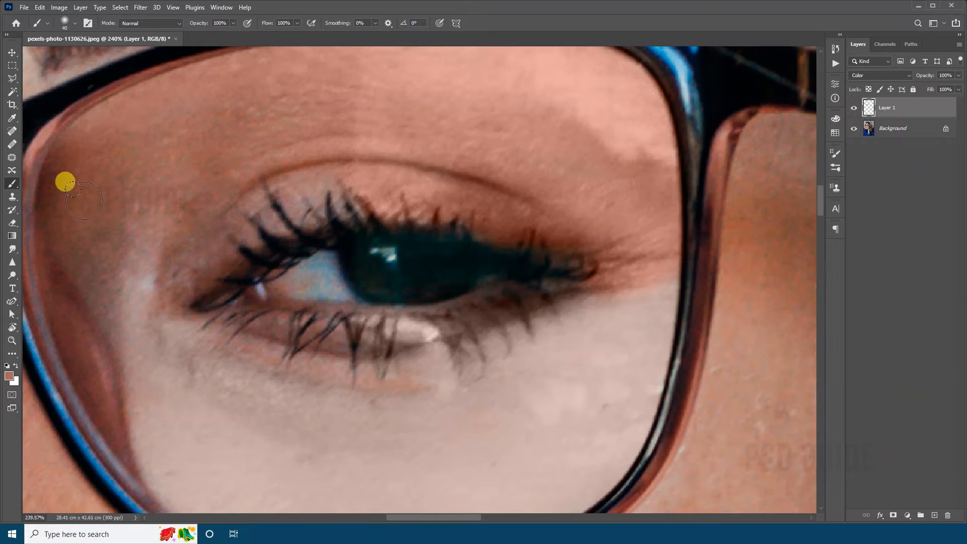
{"action": "mouse_move", "coordinate": [74, 199]}
{"action": "left_mouse_down"}
{"action": "mouse_move", "coordinate": [165, 184]}
{"action": "mouse_move", "coordinate": [185, 293]}
{"action": "mouse_move", "coordinate": [341, 158]}
{"action": "left_mouse_up"}
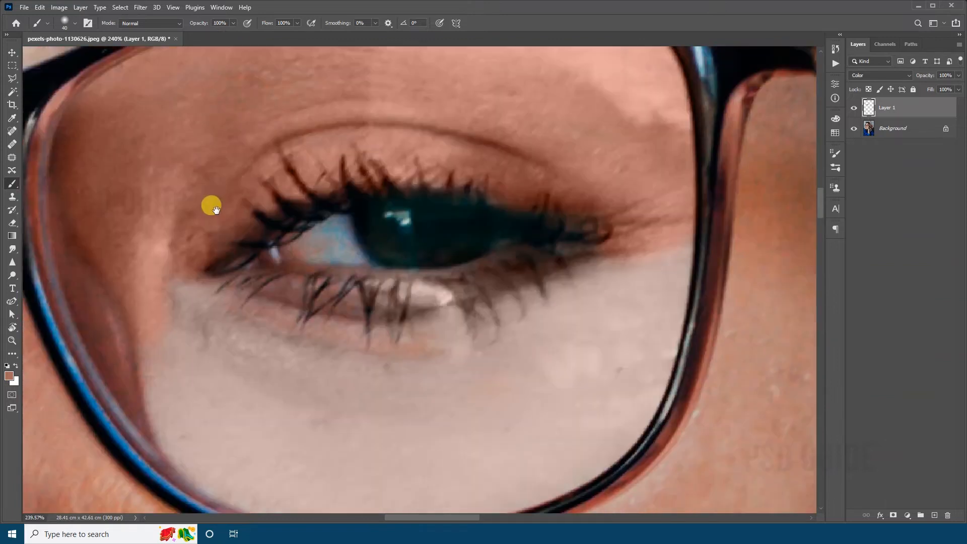
{"action": "mouse_move", "coordinate": [209, 205]}
{"action": "left_mouse_down"}
{"action": "mouse_move", "coordinate": [293, 306]}
{"action": "mouse_move", "coordinate": [571, 269]}
{"action": "left_mouse_up"}
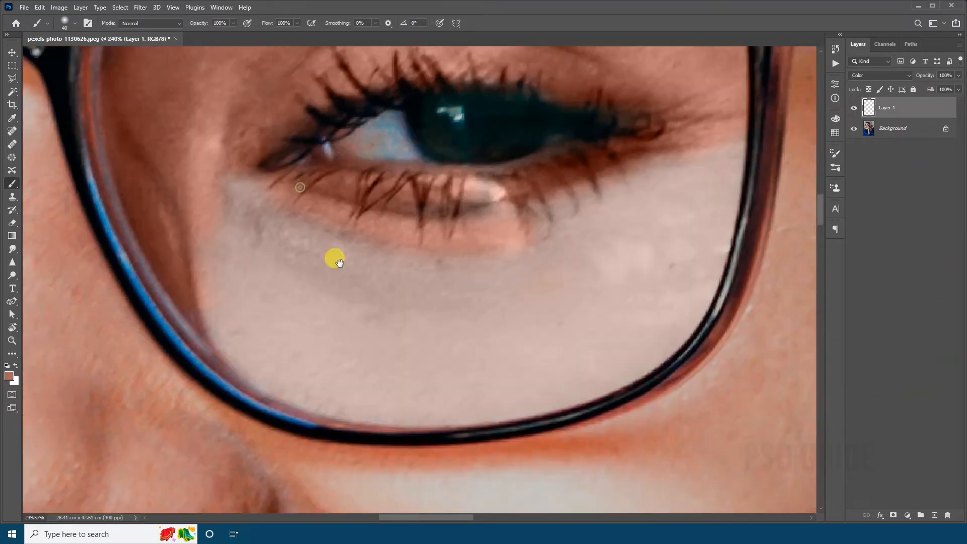
{"action": "mouse_move", "coordinate": [353, 277]}
{"action": "left_mouse_down"}
{"action": "mouse_move", "coordinate": [394, 405]}
{"action": "mouse_move", "coordinate": [227, 312]}
{"action": "mouse_move", "coordinate": [373, 311]}
{"action": "mouse_move", "coordinate": [480, 398]}
{"action": "mouse_move", "coordinate": [719, 198]}
{"action": "mouse_move", "coordinate": [471, 372]}
{"action": "mouse_move", "coordinate": [599, 247]}
{"action": "mouse_move", "coordinate": [499, 250]}
{"action": "mouse_move", "coordinate": [570, 192]}
{"action": "left_mouse_up"}
Make white the foreground color and paint over the whites of both eyes to remove the blue tint.
{"action": "key", "text": "z"}
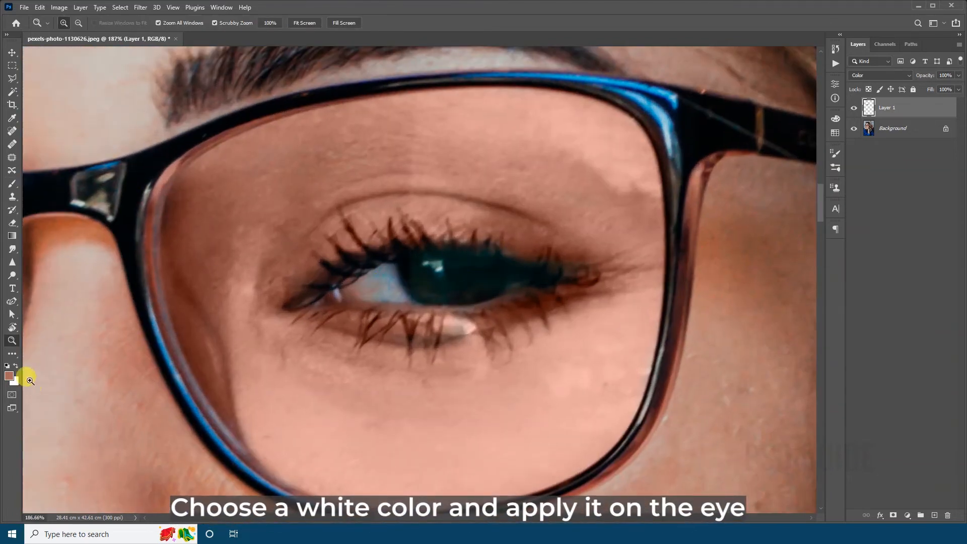
{"action": "left_click", "coordinate": [16, 366]}
{"action": "key", "text": "b"}
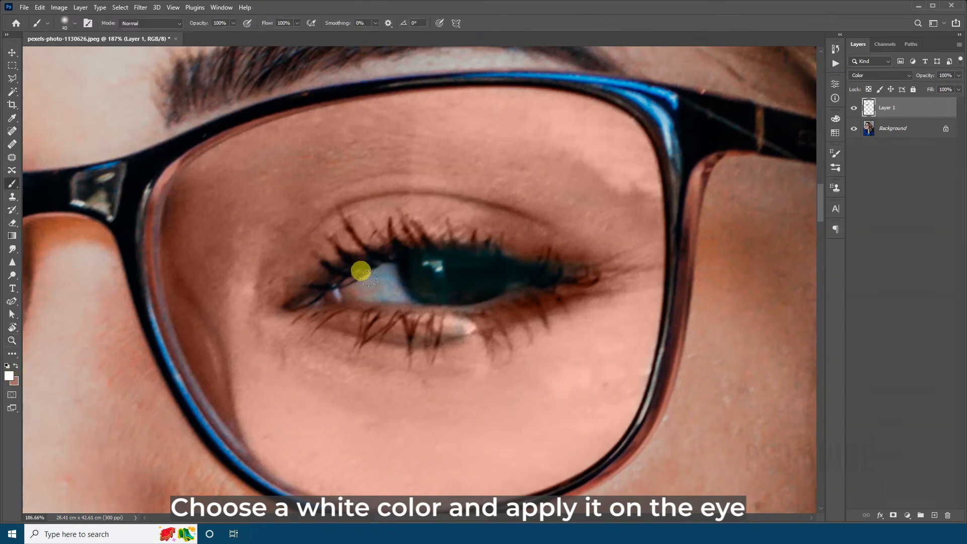
{"action": "mouse_move", "coordinate": [368, 278]}
{"action": "left_mouse_down"}
{"action": "mouse_move", "coordinate": [382, 274]}
{"action": "mouse_move", "coordinate": [369, 289]}
{"action": "mouse_move", "coordinate": [816, 248]}
{"action": "left_mouse_up"}
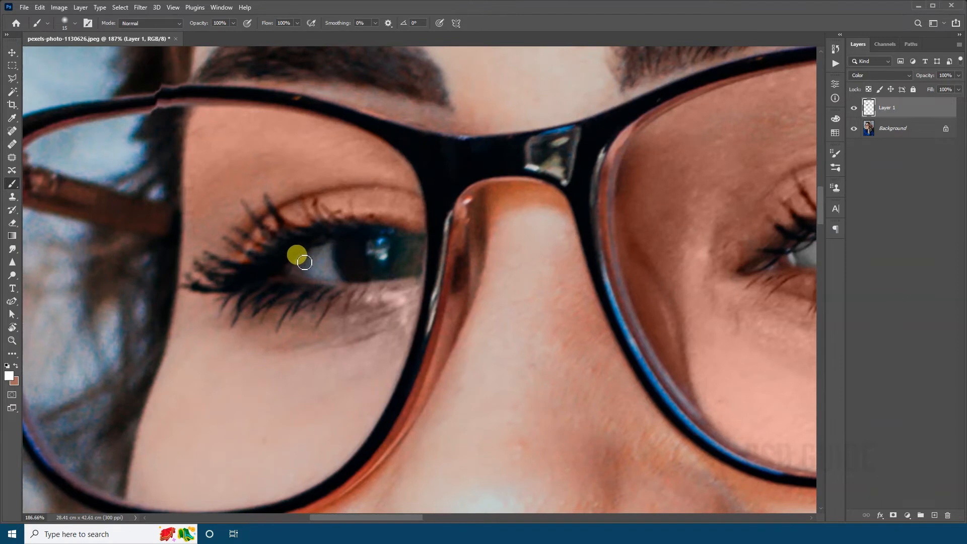
{"action": "left_click_drag", "start_coordinate": [483, 233], "coordinate": [177, 270]}
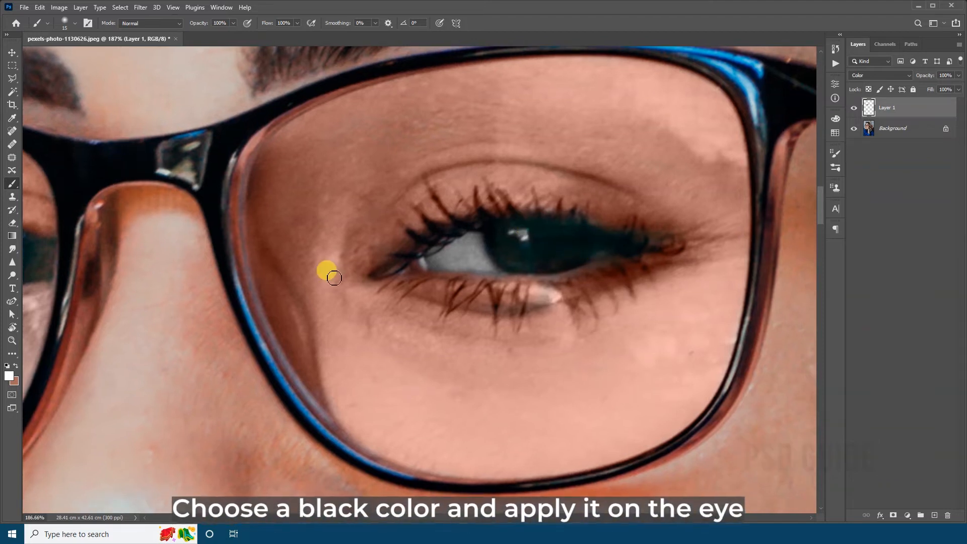
Set the foreground color to black and paint over the green-tinted irises and pupils of both eyes with a size 25 brush.
{"action": "key", "text": "d"}
{"action": "key", "text": "bracketright"}
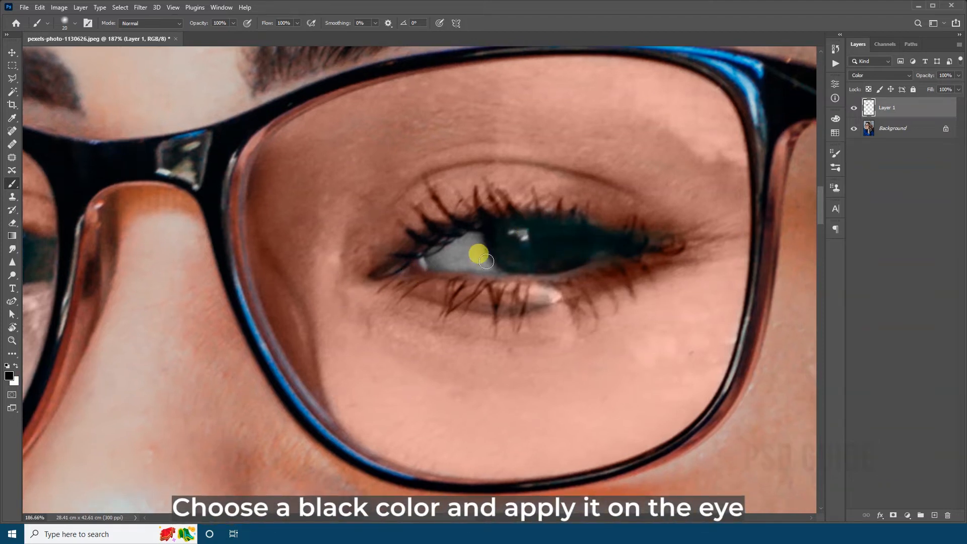
{"action": "mouse_move", "coordinate": [499, 221]}
{"action": "left_mouse_down"}
{"action": "mouse_move", "coordinate": [504, 258]}
{"action": "mouse_move", "coordinate": [520, 263]}
{"action": "mouse_move", "coordinate": [643, 248]}
{"action": "mouse_move", "coordinate": [517, 244]}
{"action": "mouse_move", "coordinate": [578, 224]}
{"action": "mouse_move", "coordinate": [522, 261]}
{"action": "mouse_move", "coordinate": [604, 237]}
{"action": "left_mouse_up"}
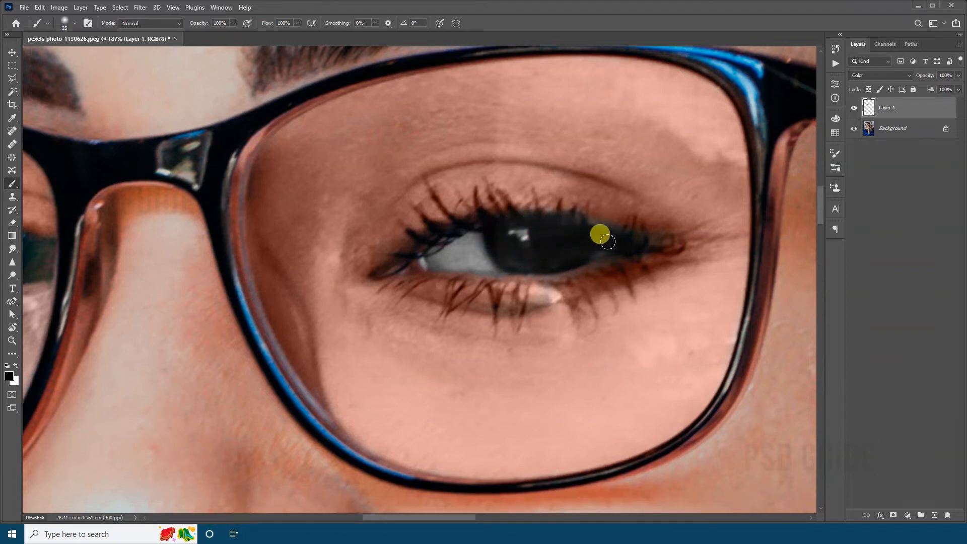
{"action": "left_click_drag", "start_coordinate": [417, 273], "coordinate": [575, 247]}
{"action": "left_click_drag", "start_coordinate": [157, 263], "coordinate": [304, 261]}
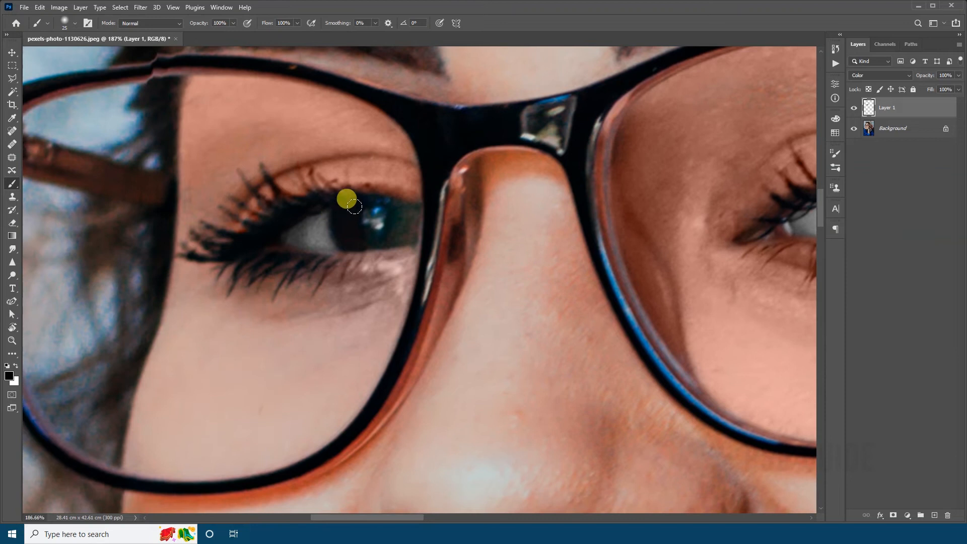
{"action": "mouse_move", "coordinate": [355, 206]}
{"action": "left_mouse_down"}
{"action": "mouse_move", "coordinate": [366, 238]}
{"action": "mouse_move", "coordinate": [414, 202]}
{"action": "mouse_move", "coordinate": [364, 206]}
{"action": "mouse_move", "coordinate": [350, 239]}
{"action": "mouse_move", "coordinate": [407, 207]}
{"action": "left_mouse_up"}
{"action": "mouse_move", "coordinate": [574, 247]}
{"action": "left_mouse_down"}
{"action": "mouse_move", "coordinate": [414, 284]}
{"action": "mouse_move", "coordinate": [182, 288]}
{"action": "left_mouse_up"}
{"action": "left_click_drag", "start_coordinate": [553, 246], "coordinate": [492, 238]}
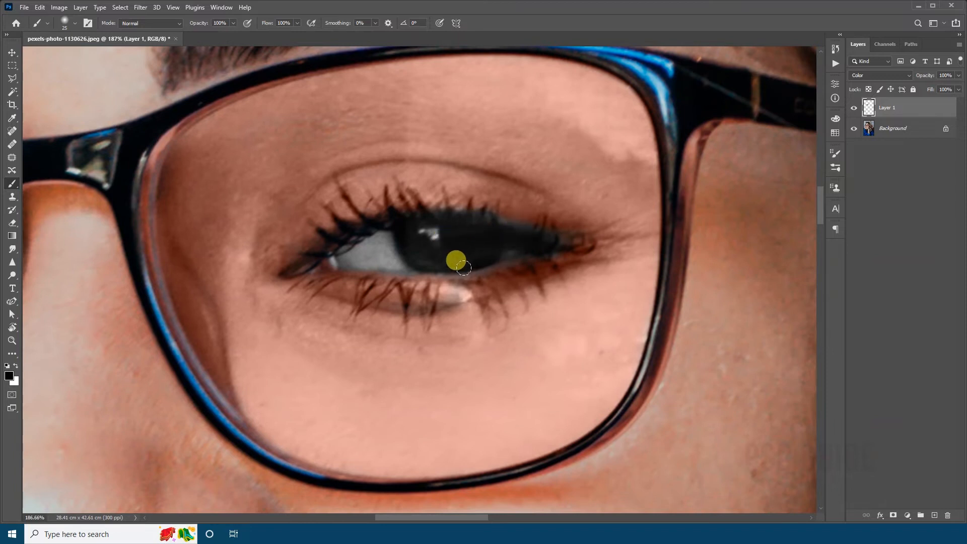
{"action": "left_click_drag", "start_coordinate": [464, 268], "coordinate": [494, 276]}
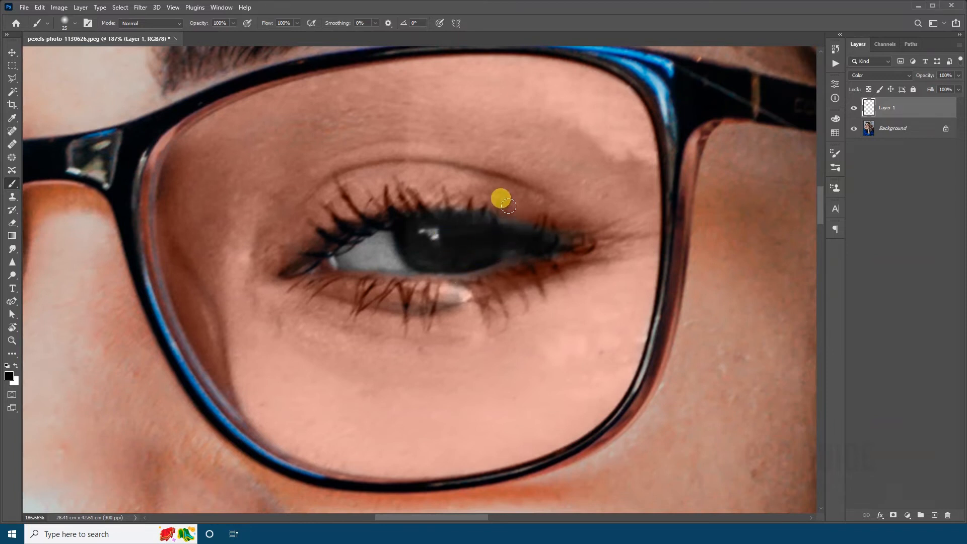
Sample the brown skin tone above the right-hand eye and paint it along that eye's upper and lower lash lines.
{"action": "key", "text": "i"}
{"action": "left_click", "coordinate": [529, 189]}
{"action": "key", "text": "b"}
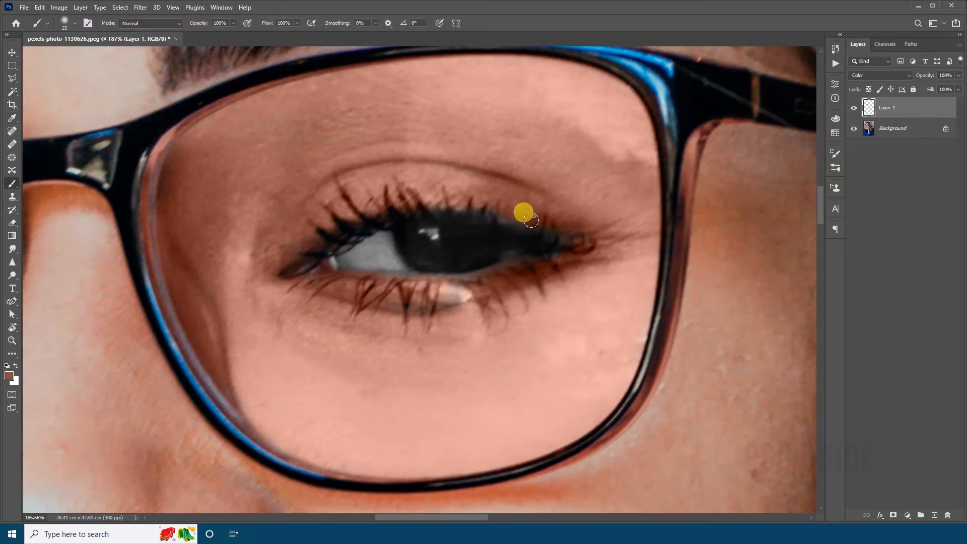
{"action": "mouse_move", "coordinate": [531, 220]}
{"action": "left_mouse_down"}
{"action": "mouse_move", "coordinate": [496, 204]}
{"action": "mouse_move", "coordinate": [490, 215]}
{"action": "mouse_move", "coordinate": [476, 207]}
{"action": "mouse_move", "coordinate": [477, 220]}
{"action": "mouse_move", "coordinate": [457, 204]}
{"action": "left_mouse_up"}
{"action": "mouse_move", "coordinate": [575, 207]}
{"action": "left_mouse_down"}
{"action": "mouse_move", "coordinate": [597, 224]}
{"action": "mouse_move", "coordinate": [546, 229]}
{"action": "mouse_move", "coordinate": [579, 230]}
{"action": "left_mouse_up"}
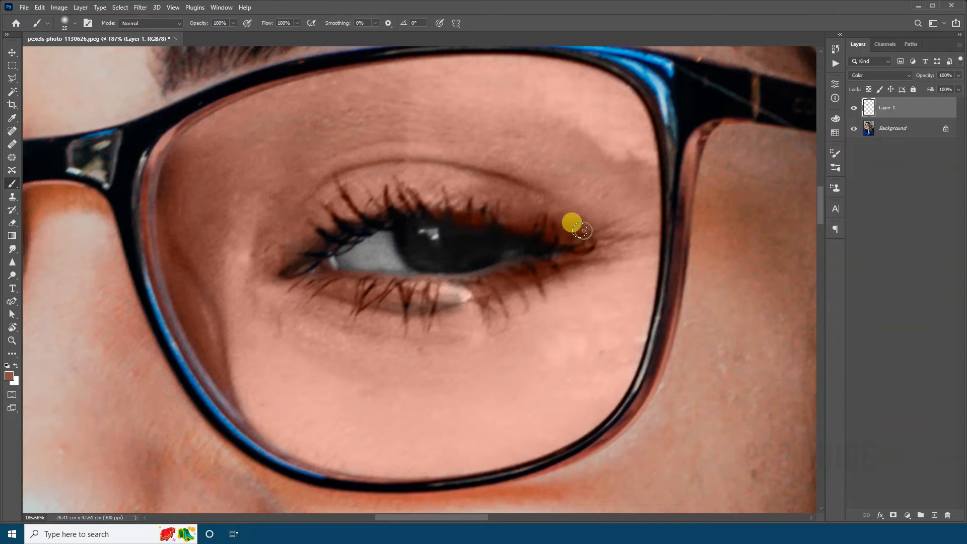
{"action": "left_click_drag", "start_coordinate": [434, 284], "coordinate": [525, 273]}
{"action": "left_click_drag", "start_coordinate": [390, 298], "coordinate": [334, 281]}
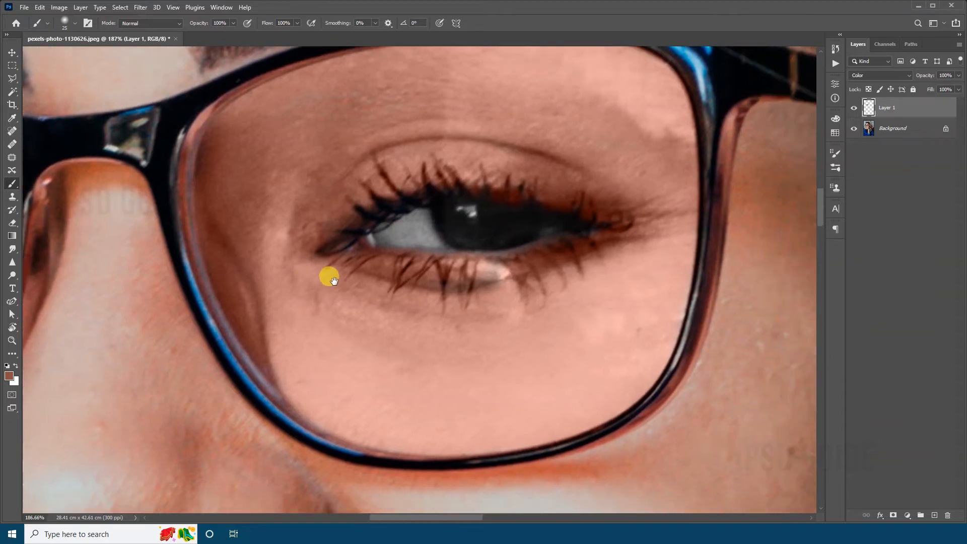
{"action": "left_click_drag", "start_coordinate": [391, 298], "coordinate": [406, 240]}
{"action": "left_click_drag", "start_coordinate": [302, 174], "coordinate": [287, 286]}
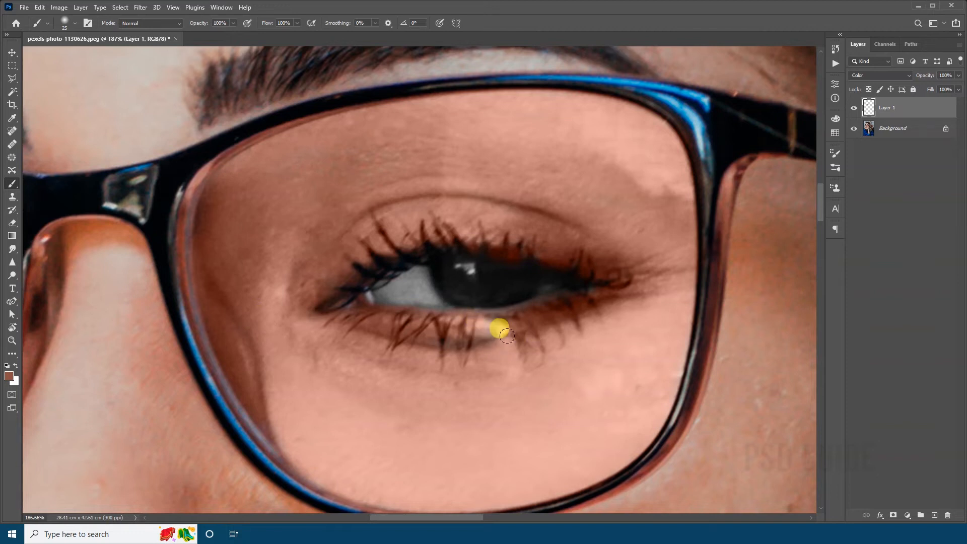
Switch to the Clone Stamp tool with a size 20 brush and make the Background layer active.
{"action": "left_click", "coordinate": [11, 197]}
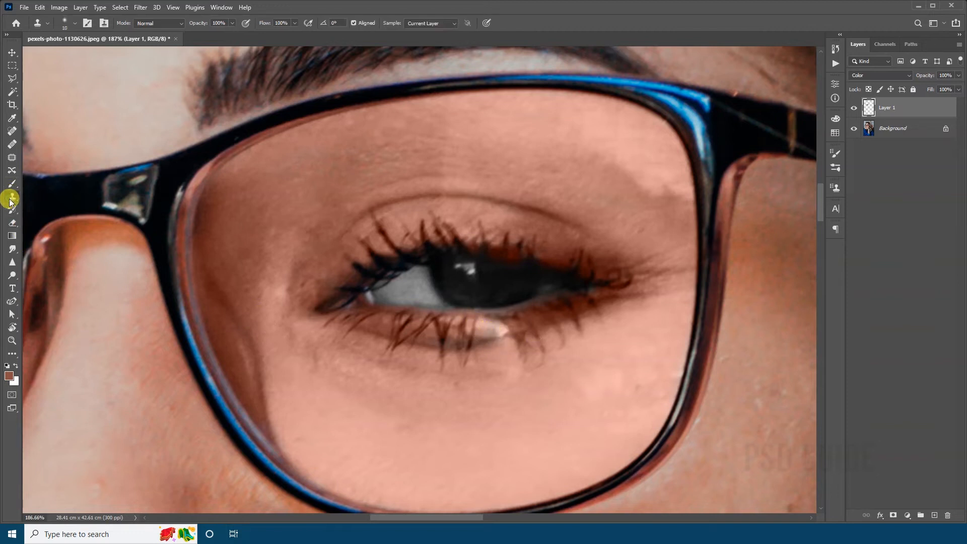
{"action": "right_click", "coordinate": [11, 201]}
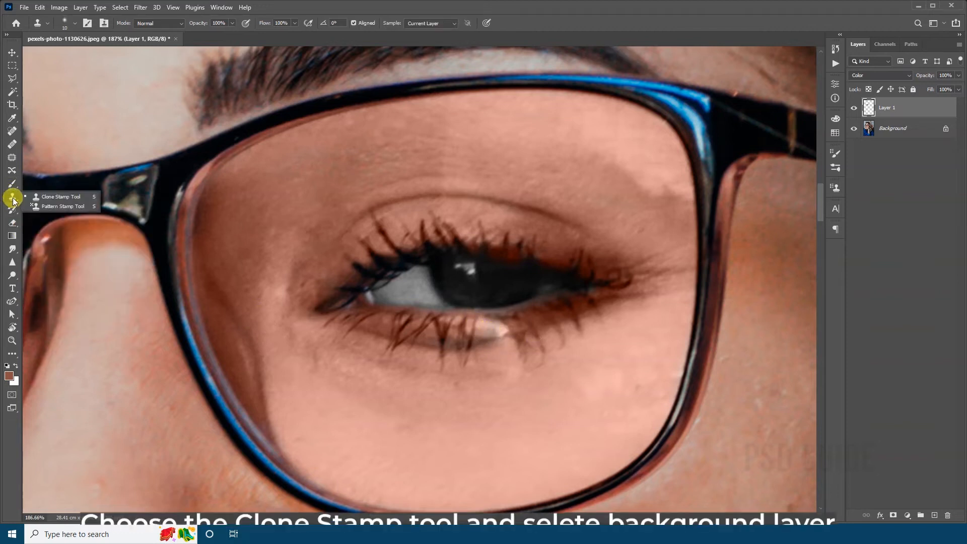
{"action": "left_click", "coordinate": [54, 198]}
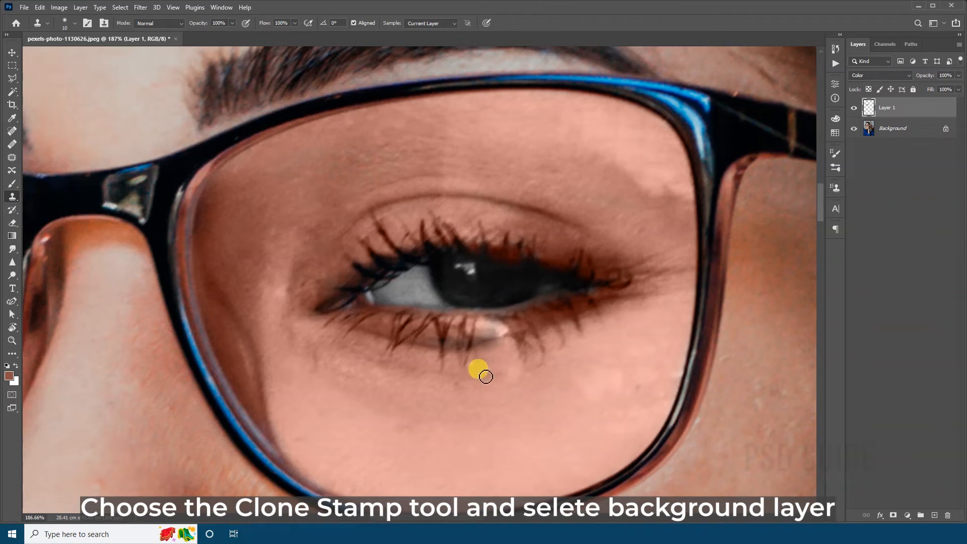
{"action": "left_click_drag", "start_coordinate": [525, 431], "coordinate": [480, 380]}
{"action": "key", "text": "]"}
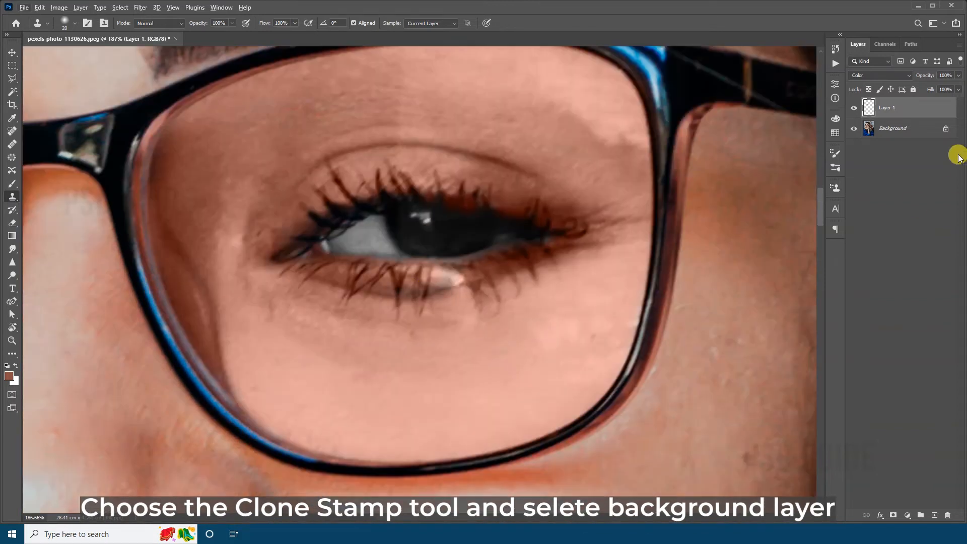
{"action": "left_click", "coordinate": [901, 132]}
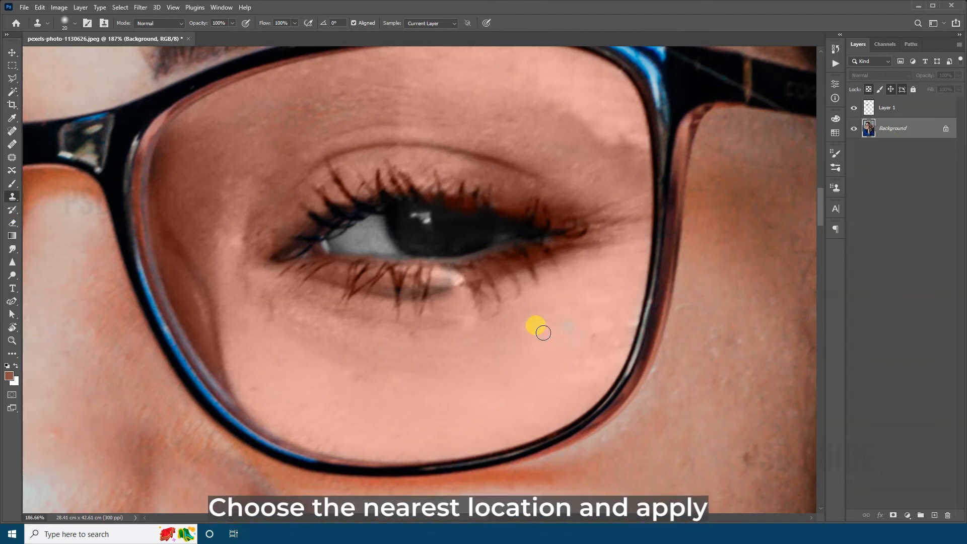
Sample clean skin below the right-hand eye and clone it over the bright reflection on the lower eyelid.
{"action": "left_click", "coordinate": [443, 349], "text": "alt"}
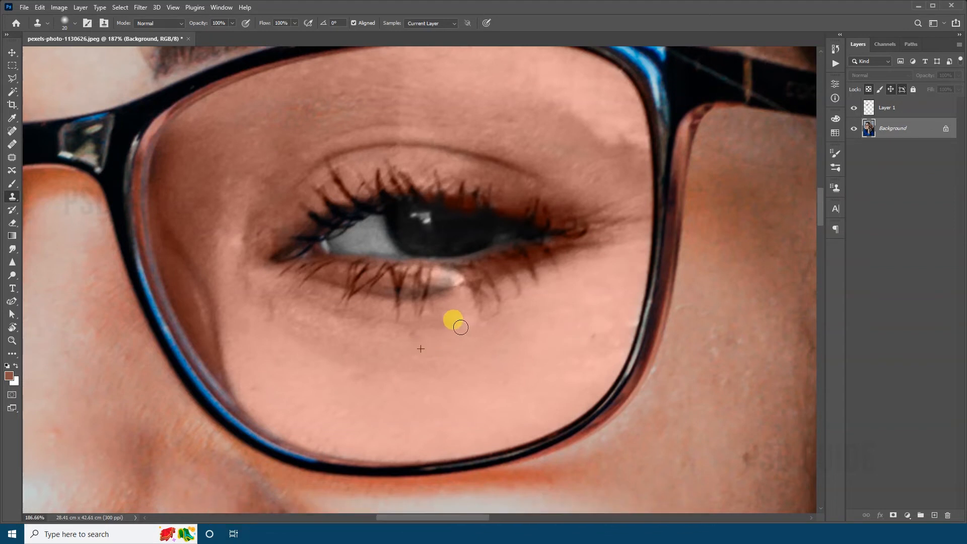
{"action": "left_click", "coordinate": [430, 349], "text": "alt"}
{"action": "mouse_move", "coordinate": [461, 327]}
{"action": "left_mouse_down"}
{"action": "mouse_move", "coordinate": [453, 308]}
{"action": "mouse_move", "coordinate": [463, 291]}
{"action": "mouse_move", "coordinate": [441, 314]}
{"action": "mouse_move", "coordinate": [476, 271]}
{"action": "mouse_move", "coordinate": [447, 286]}
{"action": "mouse_move", "coordinate": [461, 320]}
{"action": "mouse_move", "coordinate": [402, 337]}
{"action": "left_mouse_up"}
{"action": "left_click", "coordinate": [460, 289]}
{"action": "left_click", "coordinate": [411, 343], "text": "alt"}
{"action": "left_click", "coordinate": [439, 311]}
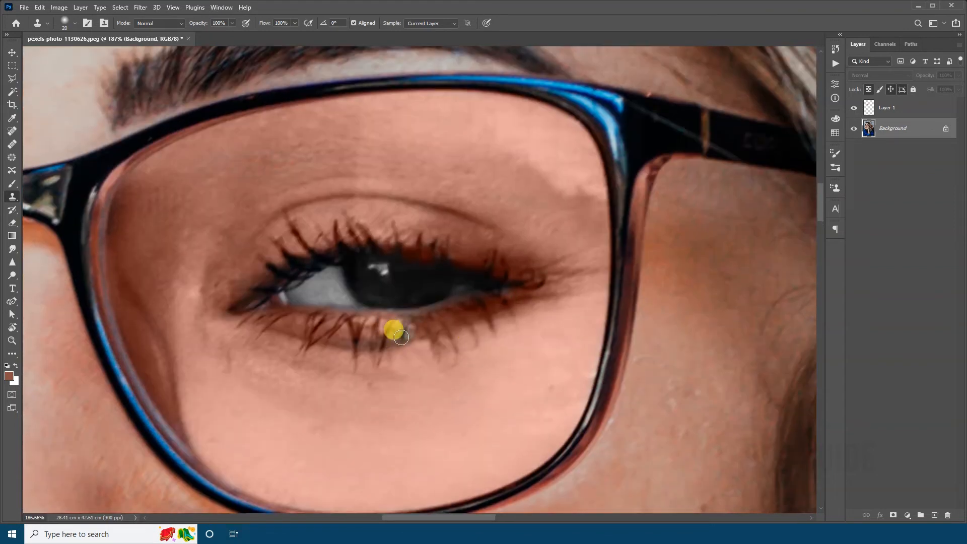
Clone clean skin over the remaining light patches beneath and beside the right-hand eye with a size 25 brush.
{"action": "mouse_move", "coordinate": [553, 162]}
{"action": "left_mouse_down"}
{"action": "mouse_move", "coordinate": [546, 257]}
{"action": "mouse_move", "coordinate": [588, 263]}
{"action": "mouse_move", "coordinate": [528, 209]}
{"action": "mouse_move", "coordinate": [576, 229]}
{"action": "mouse_move", "coordinate": [572, 244]}
{"action": "mouse_move", "coordinate": [575, 225]}
{"action": "mouse_move", "coordinate": [485, 202]}
{"action": "left_mouse_up"}
{"action": "left_click", "coordinate": [545, 306], "text": "alt"}
{"action": "left_click", "coordinate": [565, 293], "text": "alt"}
{"action": "left_click", "coordinate": [564, 292], "text": "alt"}
{"action": "left_click", "coordinate": [530, 283], "text": "alt"}
{"action": "key", "text": "]"}
{"action": "mouse_move", "coordinate": [501, 240]}
{"action": "left_mouse_down"}
{"action": "mouse_move", "coordinate": [413, 223]}
{"action": "mouse_move", "coordinate": [252, 225]}
{"action": "mouse_move", "coordinate": [407, 206]}
{"action": "mouse_move", "coordinate": [406, 178]}
{"action": "mouse_move", "coordinate": [445, 195]}
{"action": "mouse_move", "coordinate": [448, 168]}
{"action": "mouse_move", "coordinate": [425, 210]}
{"action": "mouse_move", "coordinate": [288, 177]}
{"action": "mouse_move", "coordinate": [211, 205]}
{"action": "left_mouse_up"}
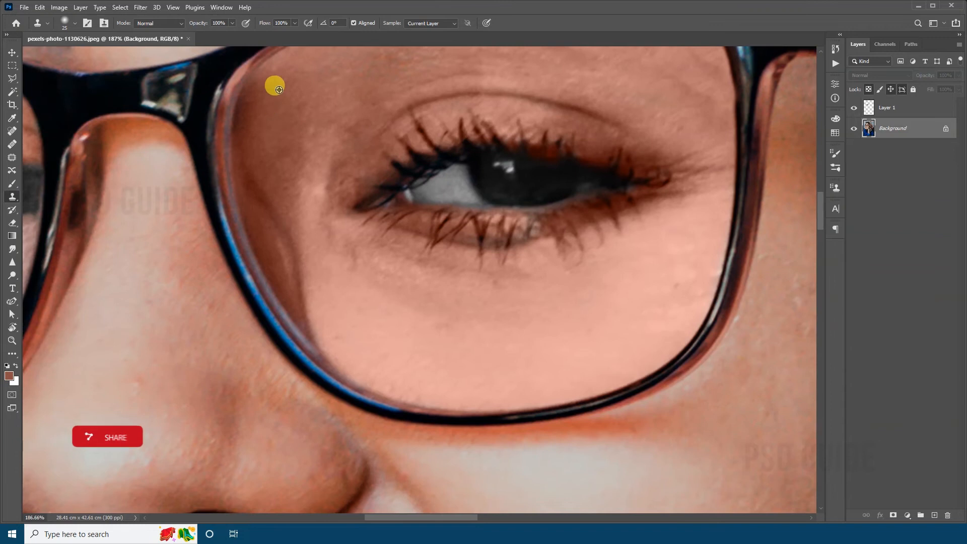
{"action": "mouse_move", "coordinate": [274, 84]}
{"action": "left_mouse_down"}
{"action": "mouse_move", "coordinate": [324, 130]}
{"action": "mouse_move", "coordinate": [303, 210]}
{"action": "mouse_move", "coordinate": [289, 96]}
{"action": "mouse_move", "coordinate": [317, 130]}
{"action": "mouse_move", "coordinate": [384, 124]}
{"action": "left_mouse_up"}
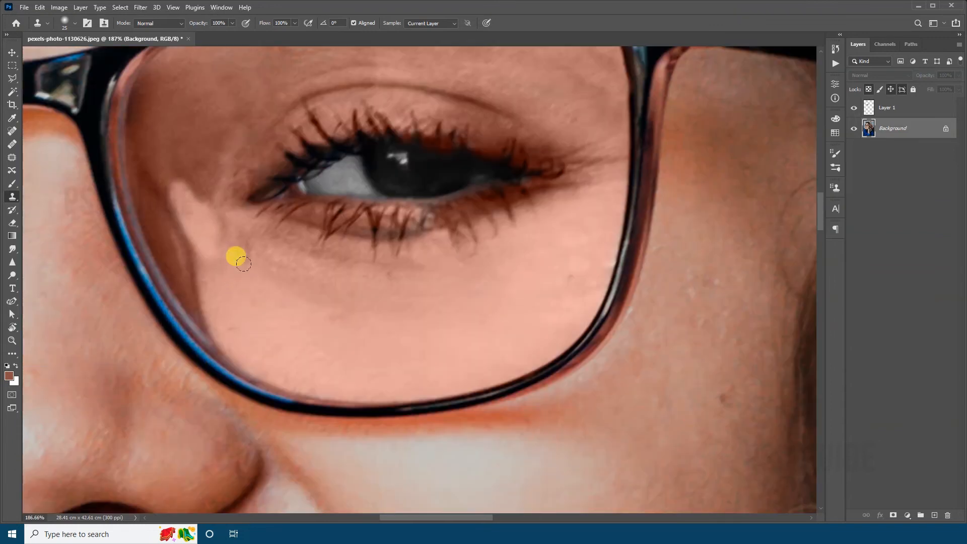
Undo the last stroke and smooth the cloned edge beside the right-hand eye's inner corner with the Healing Brush, enlarging the brush to size 40.
{"action": "key", "text": "z"}
{"action": "left_click_drag", "start_coordinate": [235, 255], "coordinate": [315, 248]}
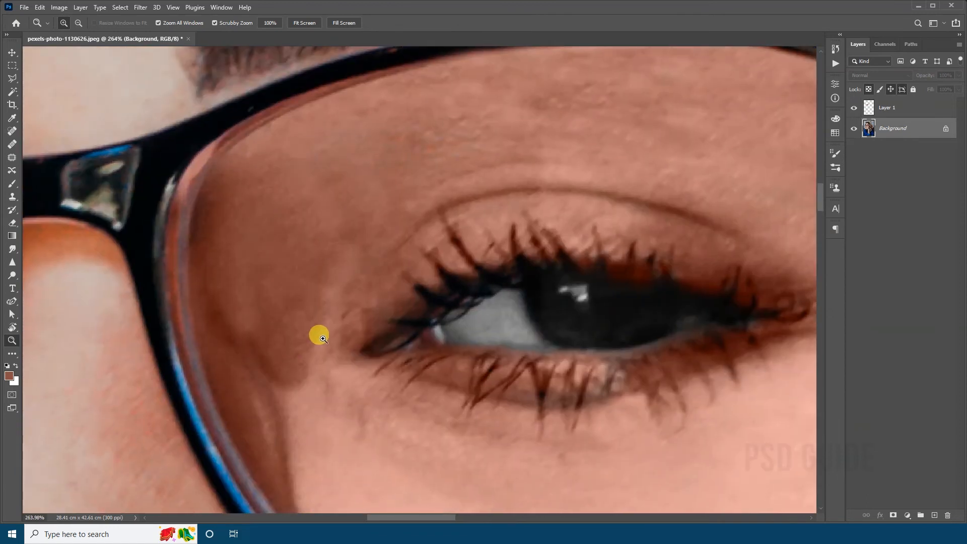
{"action": "key", "text": "j"}
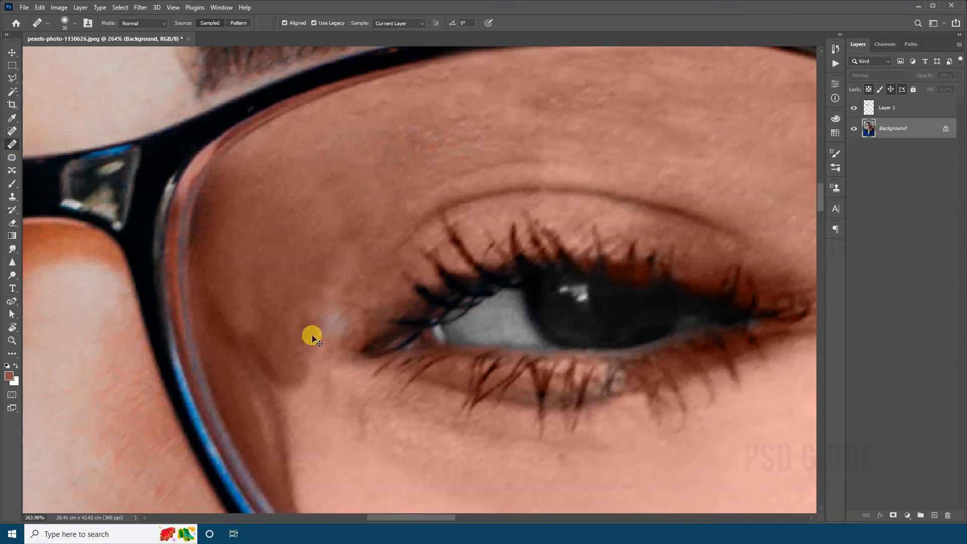
{"action": "key", "text": "ctrl+z"}
{"action": "mouse_move", "coordinate": [315, 406]}
{"action": "left_mouse_down"}
{"action": "mouse_move", "coordinate": [307, 376]}
{"action": "mouse_move", "coordinate": [297, 410]}
{"action": "mouse_move", "coordinate": [315, 345]}
{"action": "left_mouse_up"}
{"action": "left_click_drag", "start_coordinate": [296, 444], "coordinate": [307, 393]}
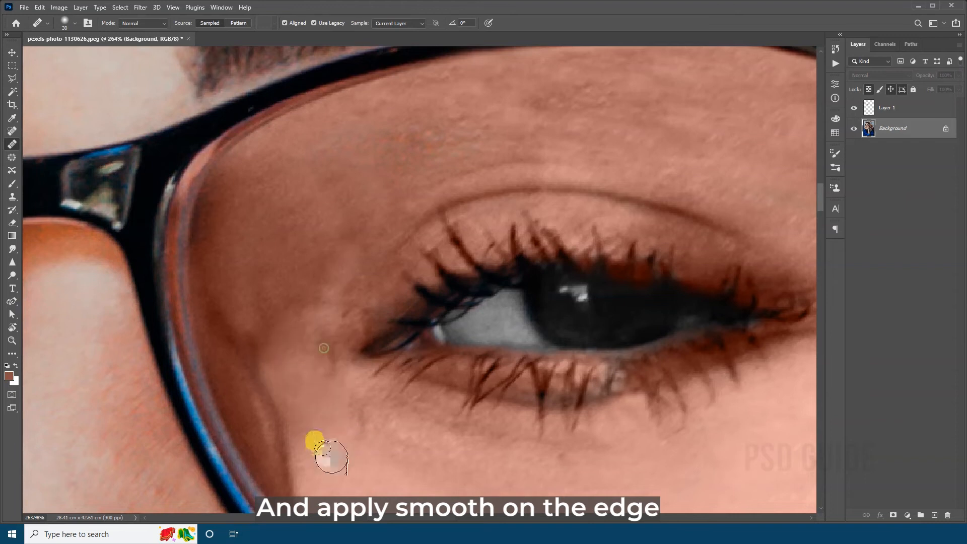
{"action": "left_click_drag", "start_coordinate": [328, 470], "coordinate": [242, 369]}
{"action": "key", "text": "bracketright"}
{"action": "key", "text": "bracketright"}
{"action": "left_click_drag", "start_coordinate": [184, 182], "coordinate": [200, 259]}
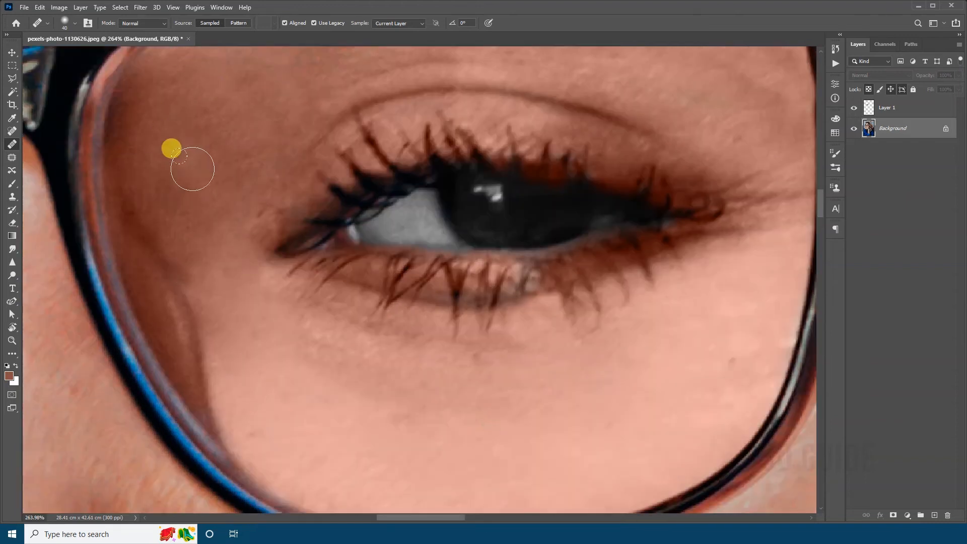
Sample the orange-brown skin tone above the left-hand eye and paint it on Layer 1 over the whole area below that eye.
{"action": "key", "text": "z"}
{"action": "left_click_drag", "start_coordinate": [642, 336], "coordinate": [551, 328]}
{"action": "left_click_drag", "start_coordinate": [262, 329], "coordinate": [361, 295]}
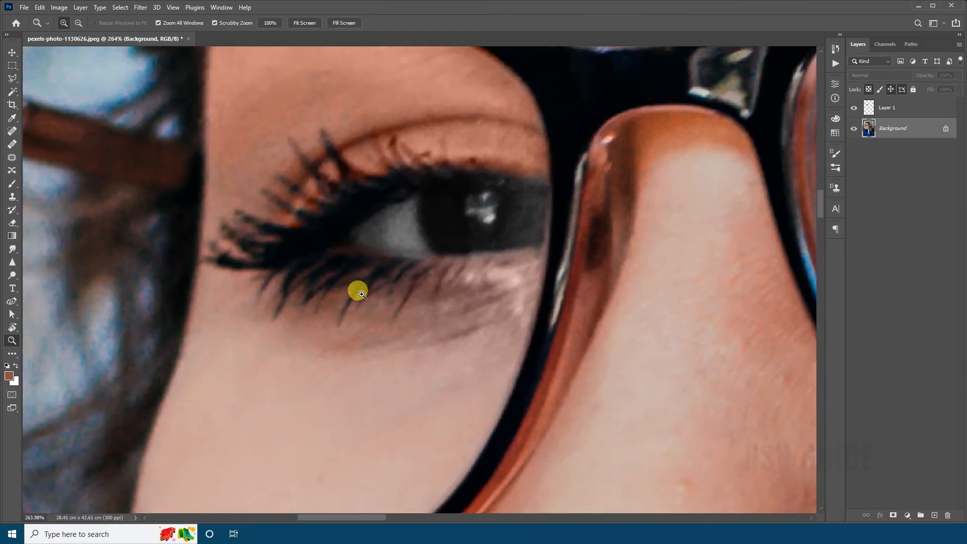
{"action": "key", "text": "i"}
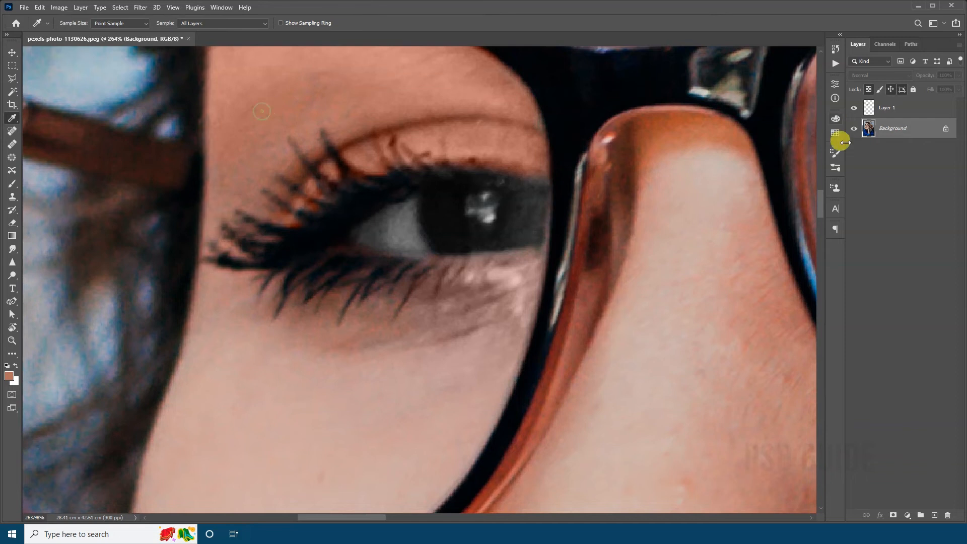
{"action": "left_click", "coordinate": [875, 106]}
{"action": "key", "text": "b"}
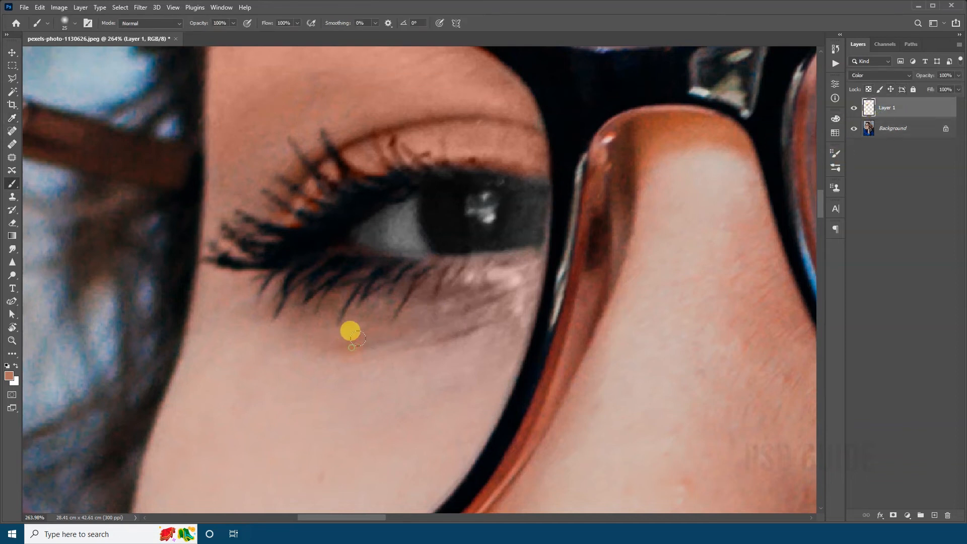
{"action": "left_click_drag", "start_coordinate": [358, 338], "coordinate": [348, 336]}
{"action": "mouse_move", "coordinate": [365, 298]}
{"action": "left_mouse_down"}
{"action": "mouse_move", "coordinate": [382, 290]}
{"action": "mouse_move", "coordinate": [506, 249]}
{"action": "left_mouse_up"}
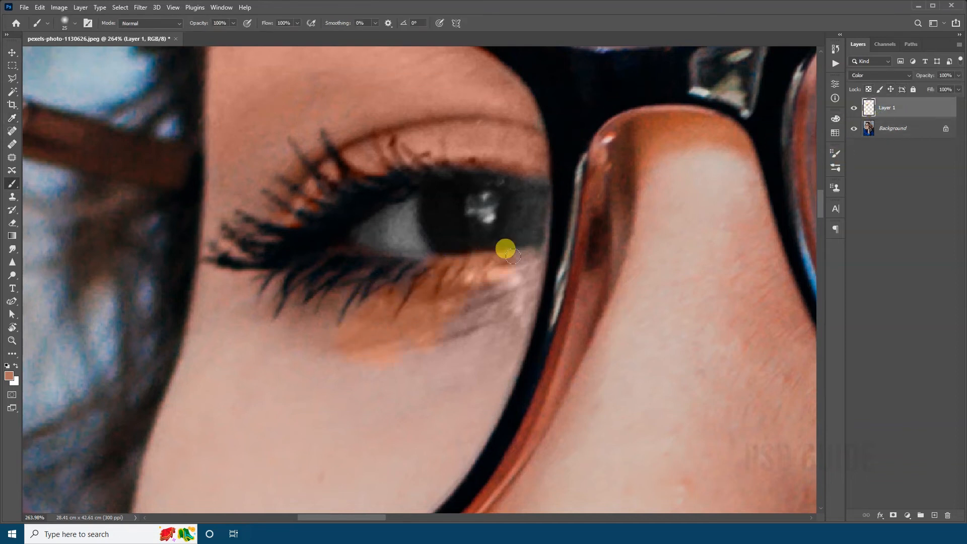
{"action": "mouse_move", "coordinate": [432, 377]}
{"action": "left_mouse_down"}
{"action": "mouse_move", "coordinate": [322, 513]}
{"action": "mouse_move", "coordinate": [133, 499]}
{"action": "left_mouse_up"}
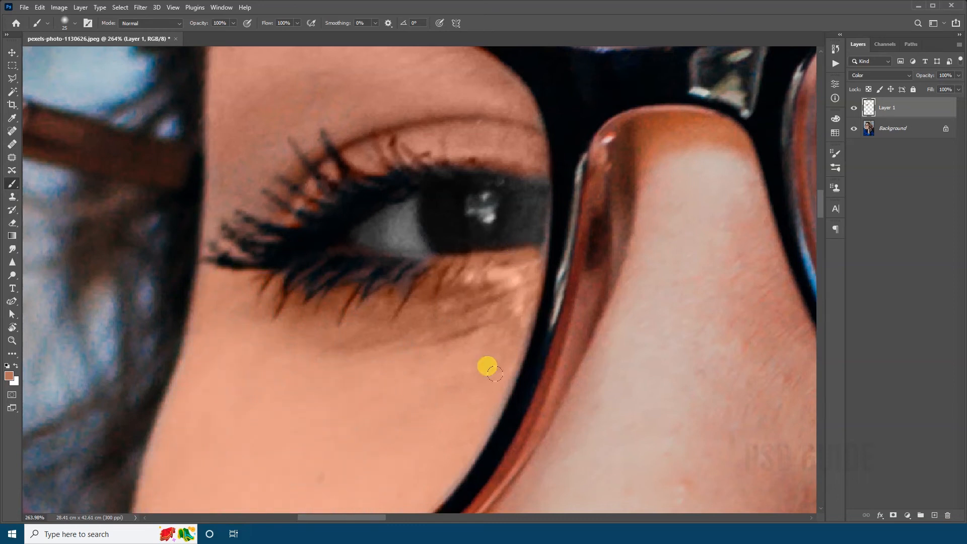
{"action": "scroll", "coordinate": [498, 201], "scroll_direction": "down", "scroll_amount": 4}
{"action": "scroll", "coordinate": [258, 178], "scroll_direction": "up", "scroll_amount": 4}
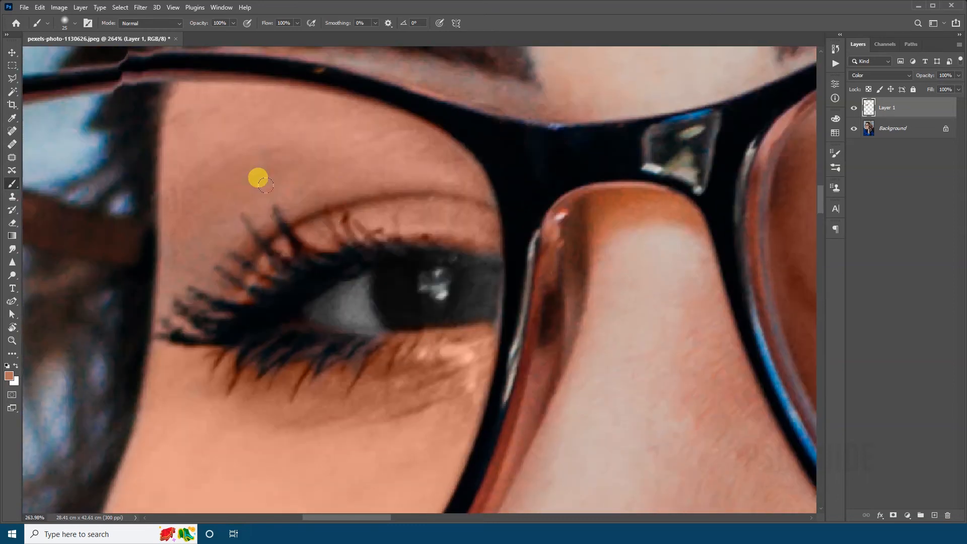
Brighten Layer 1 with a Curves adjustment that raises input 124 to output 143.
{"action": "key", "text": "z"}
{"action": "left_click_drag", "start_coordinate": [379, 262], "coordinate": [328, 259]}
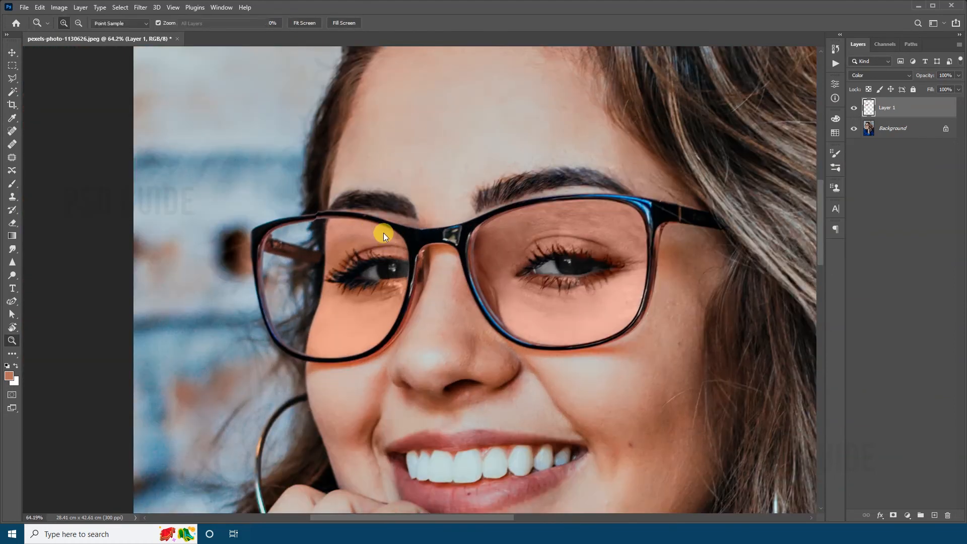
{"action": "key", "text": "ctrl+m"}
{"action": "left_click_drag", "start_coordinate": [695, 219], "coordinate": [689, 208]}
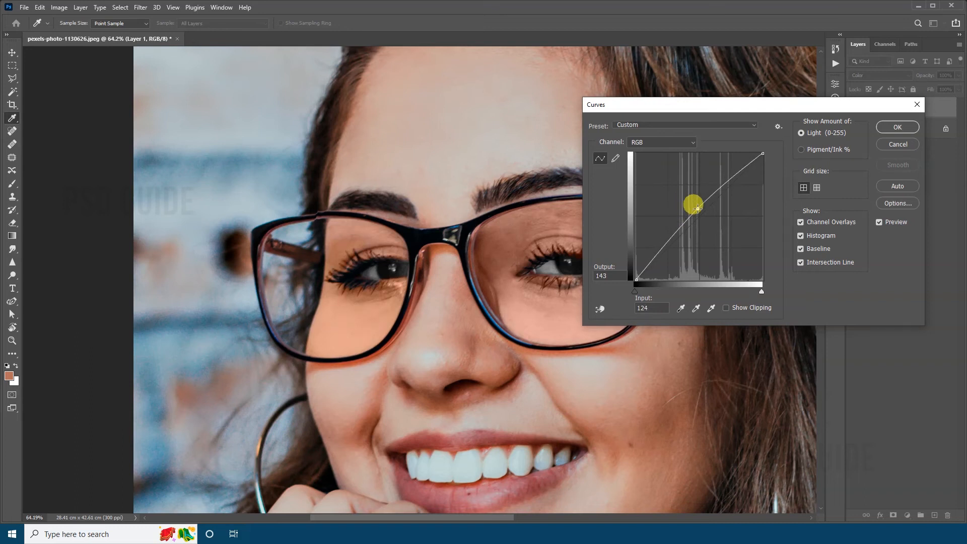
{"action": "key", "text": "Return"}
Apply Hue/Saturation to Layer 1 with saturation -15 and lightness +16.
{"action": "key", "text": "ctrl+u"}
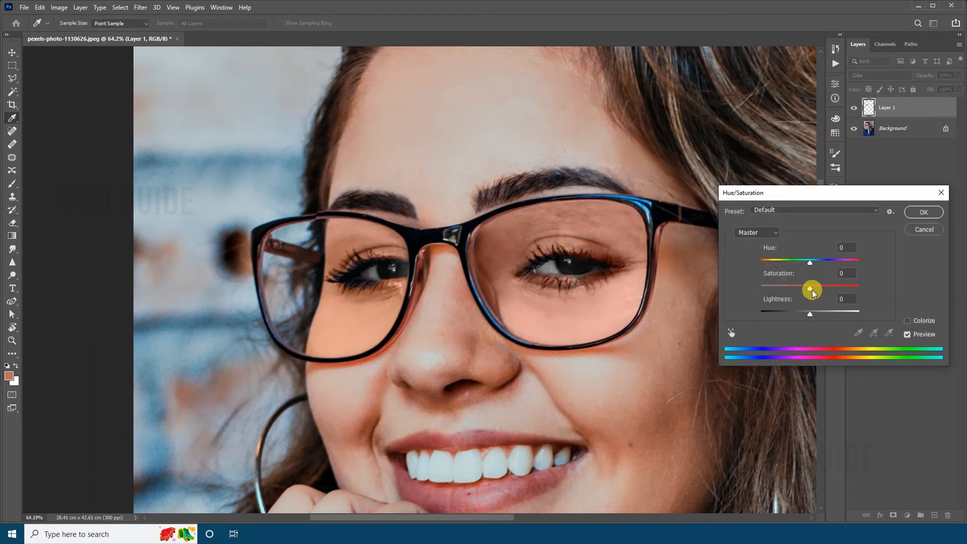
{"action": "left_click_drag", "start_coordinate": [814, 315], "coordinate": [820, 316]}
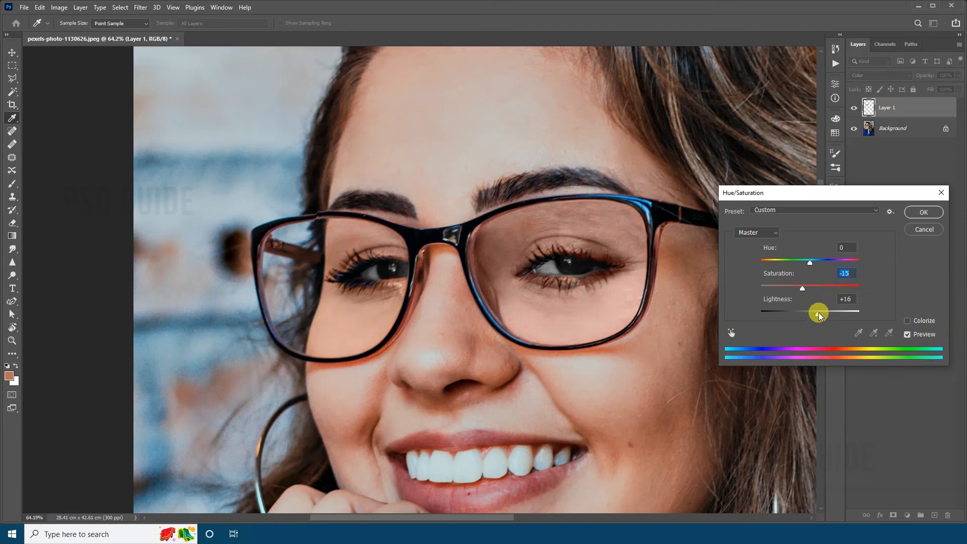
{"action": "key", "text": "Return"}
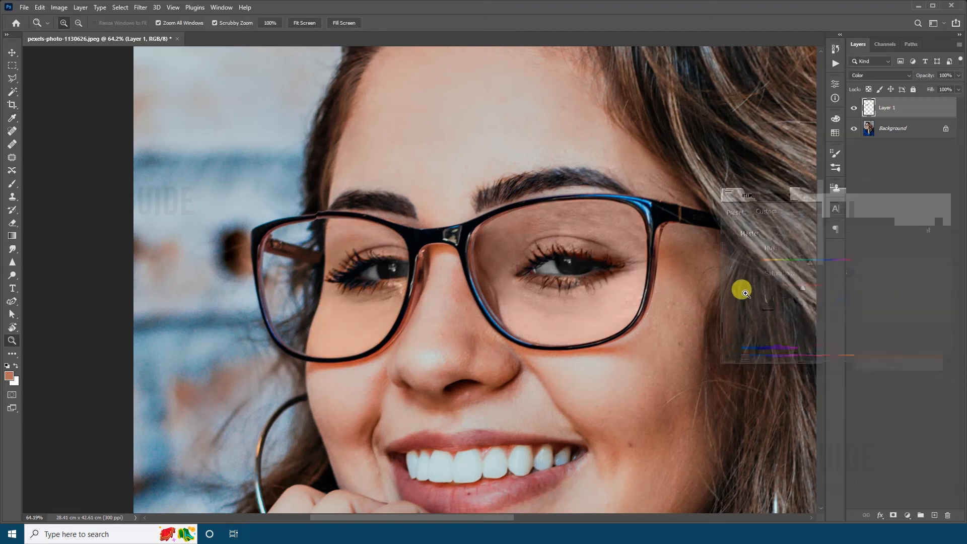
Sample a pinkish skin tone and paint it over the skin and lashes inside the left-hand lens with a size 45 brush.
{"action": "left_click_drag", "start_coordinate": [379, 265], "coordinate": [429, 248]}
{"action": "left_click_drag", "start_coordinate": [315, 228], "coordinate": [337, 235]}
{"action": "key", "text": "i"}
{"action": "left_click", "coordinate": [297, 192]}
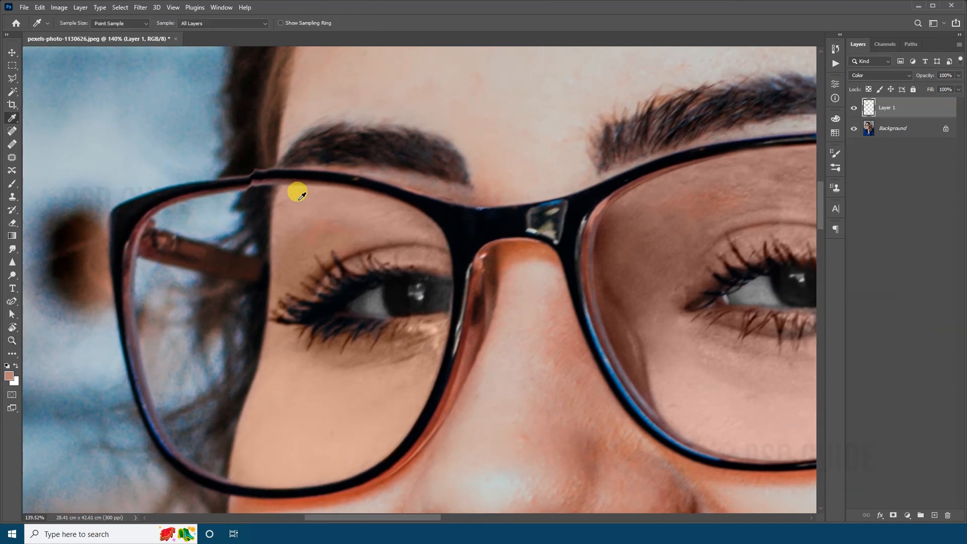
{"action": "key", "text": "b"}
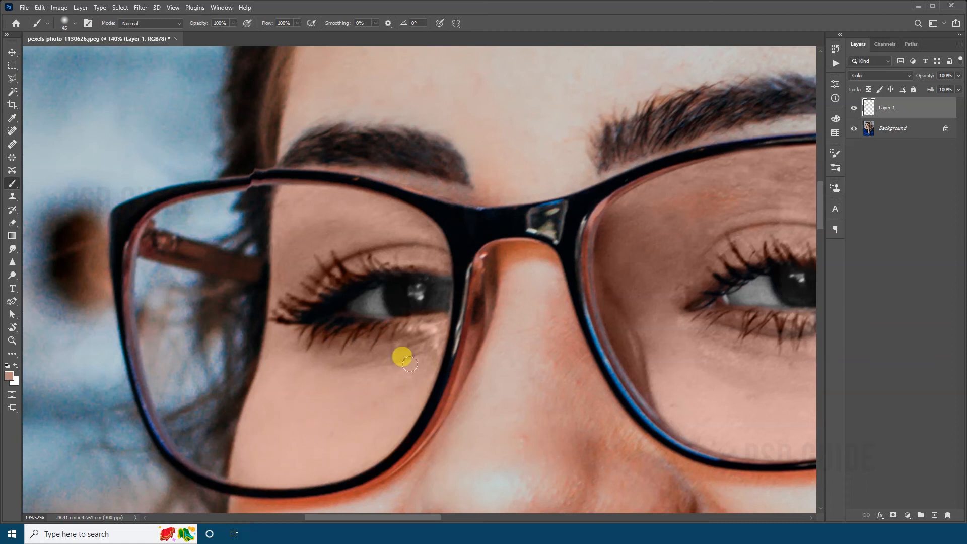
Clone nearby skin on the Background layer over the bright reflection beneath the inner corner of the left-hand eye.
{"action": "key", "text": "z"}
{"action": "left_click_drag", "start_coordinate": [388, 349], "coordinate": [404, 312]}
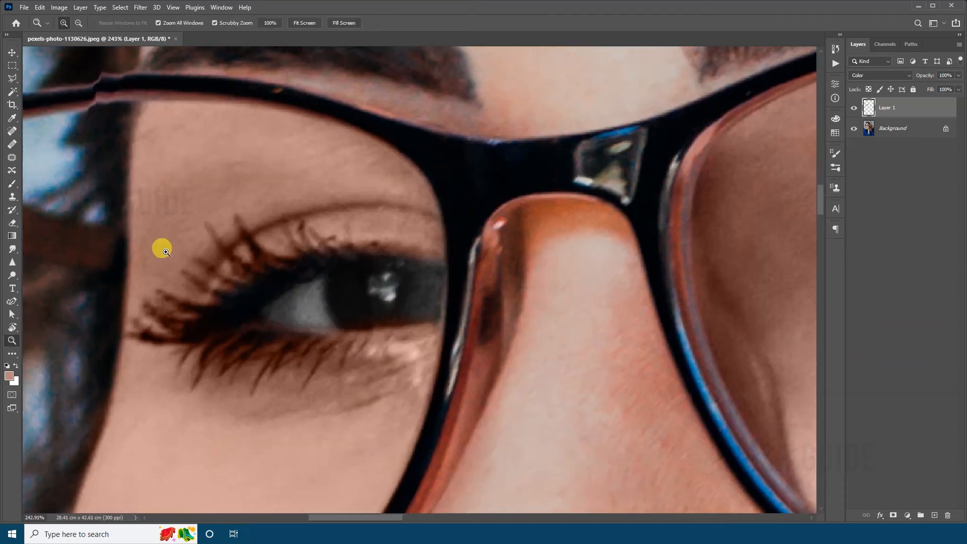
{"action": "left_click", "coordinate": [13, 197]}
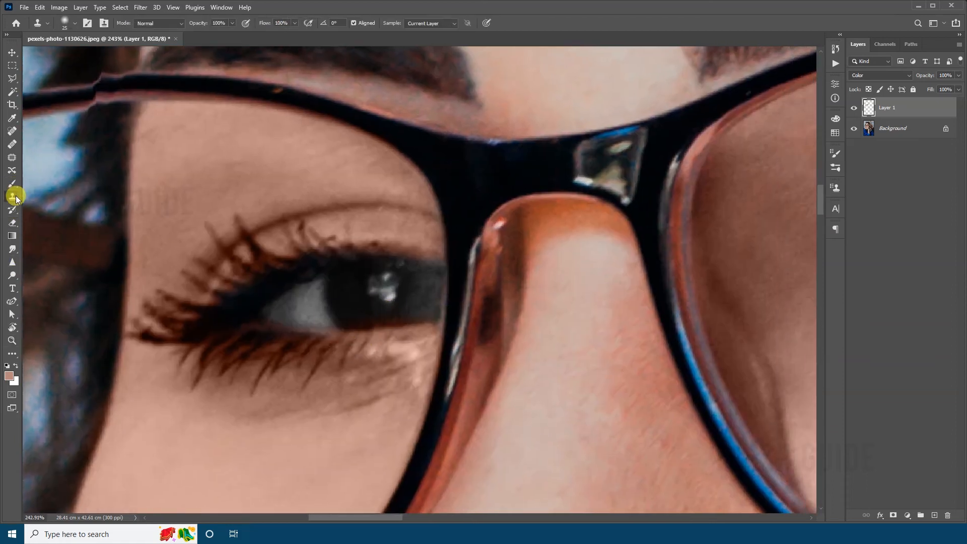
{"action": "left_click", "coordinate": [885, 132]}
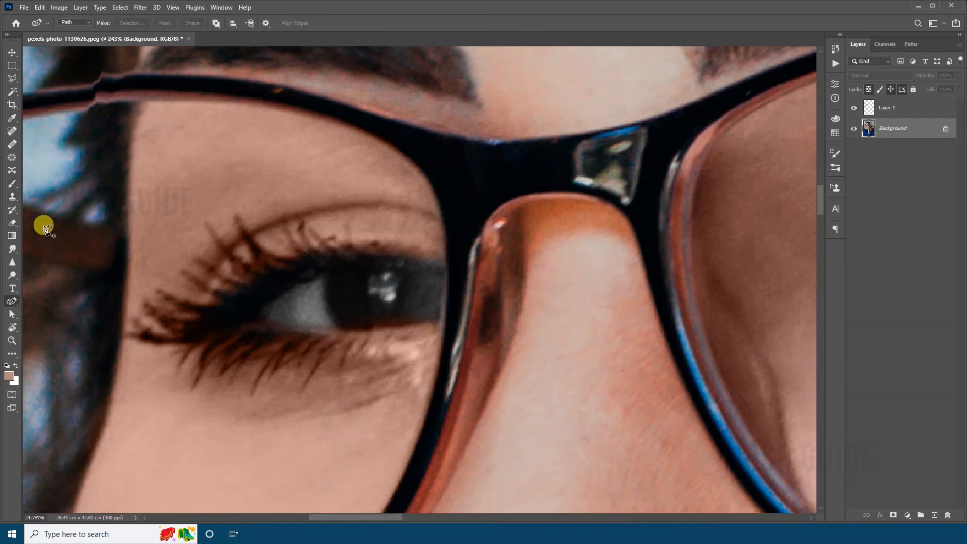
{"action": "left_click", "coordinate": [11, 196]}
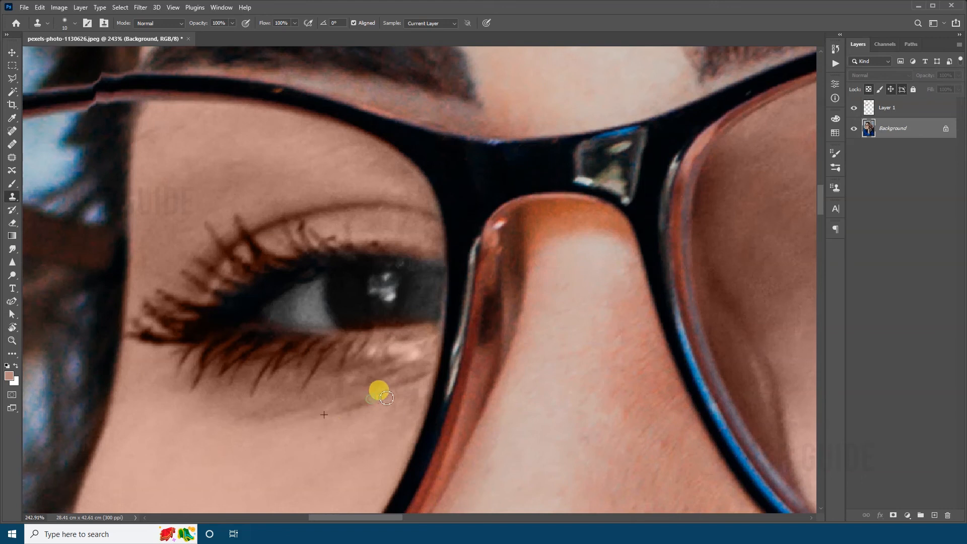
{"action": "mouse_move", "coordinate": [395, 360]}
{"action": "left_mouse_down"}
{"action": "mouse_move", "coordinate": [345, 346]}
{"action": "mouse_move", "coordinate": [396, 334]}
{"action": "mouse_move", "coordinate": [419, 344]}
{"action": "mouse_move", "coordinate": [408, 342]}
{"action": "mouse_move", "coordinate": [402, 355]}
{"action": "left_mouse_up"}
{"action": "left_click", "coordinate": [369, 370], "text": "alt"}
{"action": "mouse_move", "coordinate": [421, 291]}
{"action": "left_mouse_down"}
{"action": "mouse_move", "coordinate": [476, 325]}
{"action": "mouse_move", "coordinate": [379, 228]}
{"action": "left_mouse_up"}
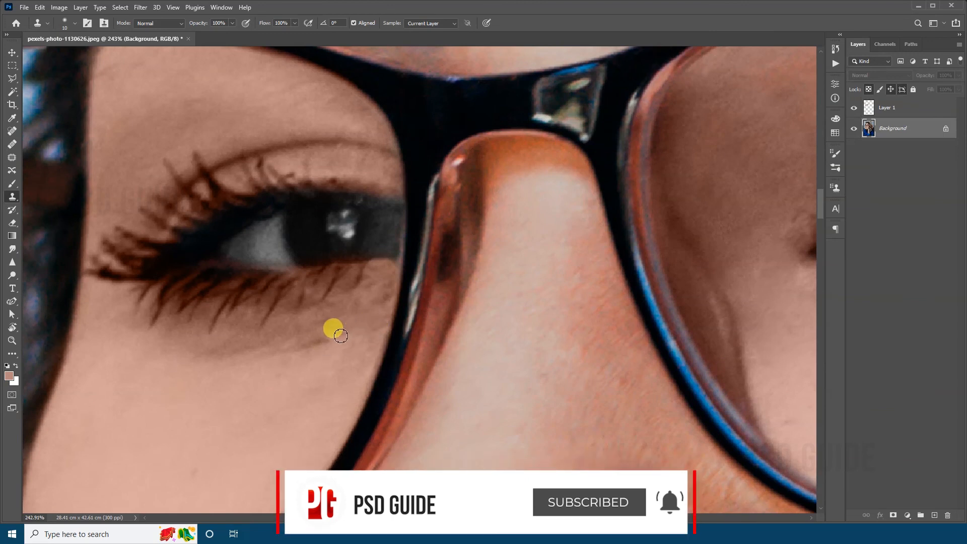
Examine the retouched skin inside both lenses up close and in the wider portrait.
{"action": "left_click_drag", "start_coordinate": [220, 436], "coordinate": [407, 272]}
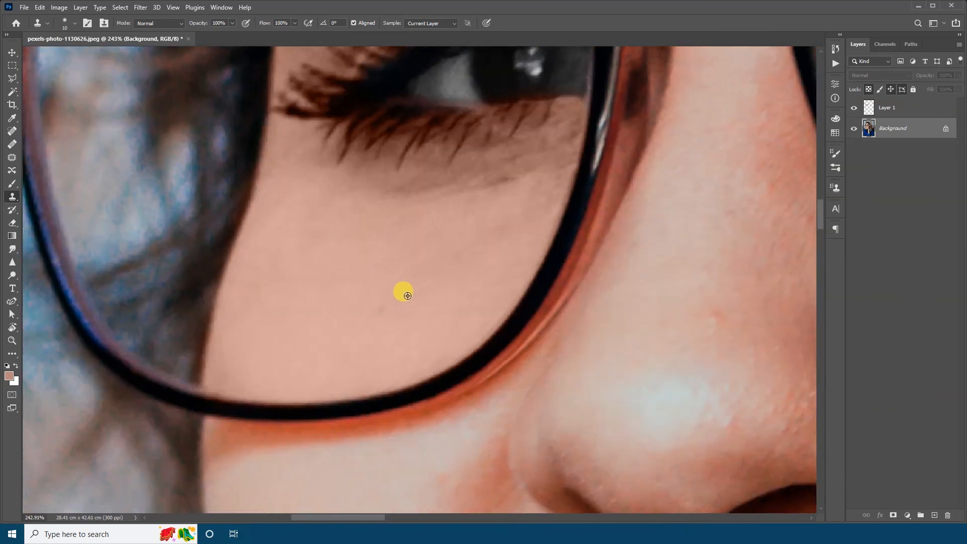
{"action": "left_click_drag", "start_coordinate": [764, 169], "coordinate": [309, 236]}
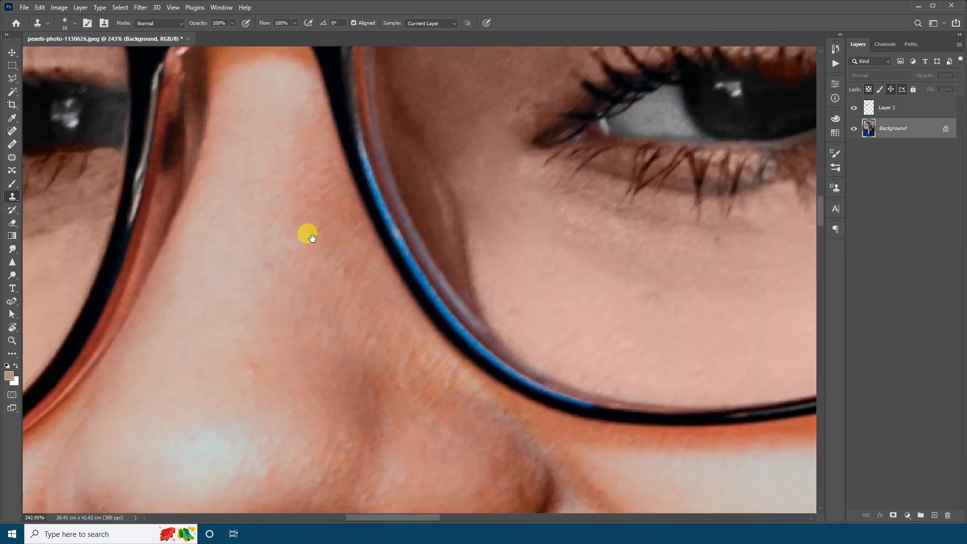
{"action": "key", "text": "z"}
{"action": "left_click_drag", "start_coordinate": [497, 266], "coordinate": [417, 280]}
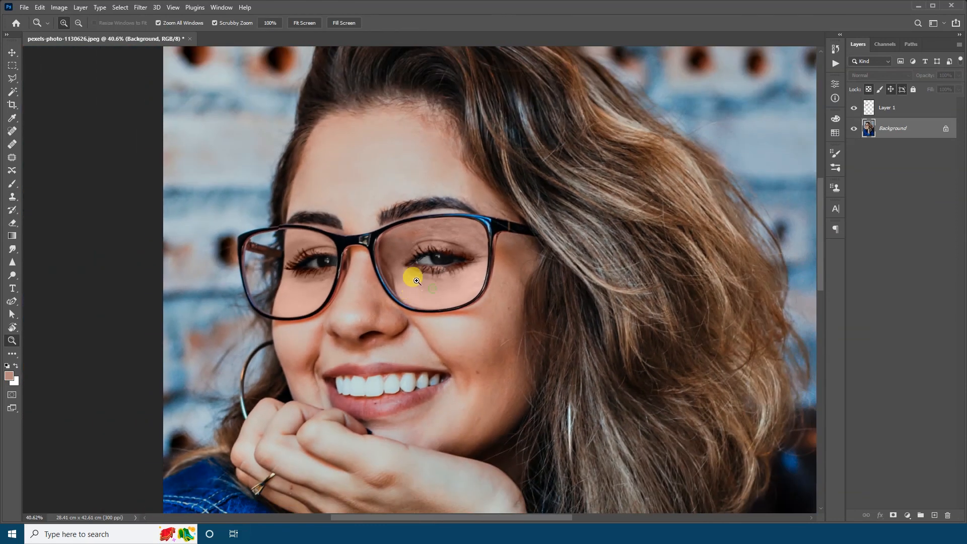
{"action": "left_click_drag", "start_coordinate": [412, 212], "coordinate": [429, 222]}
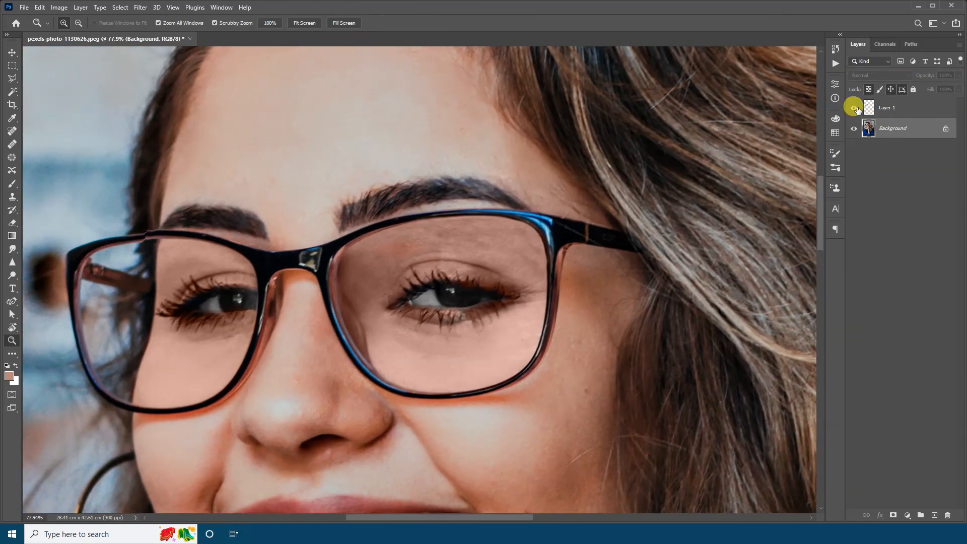